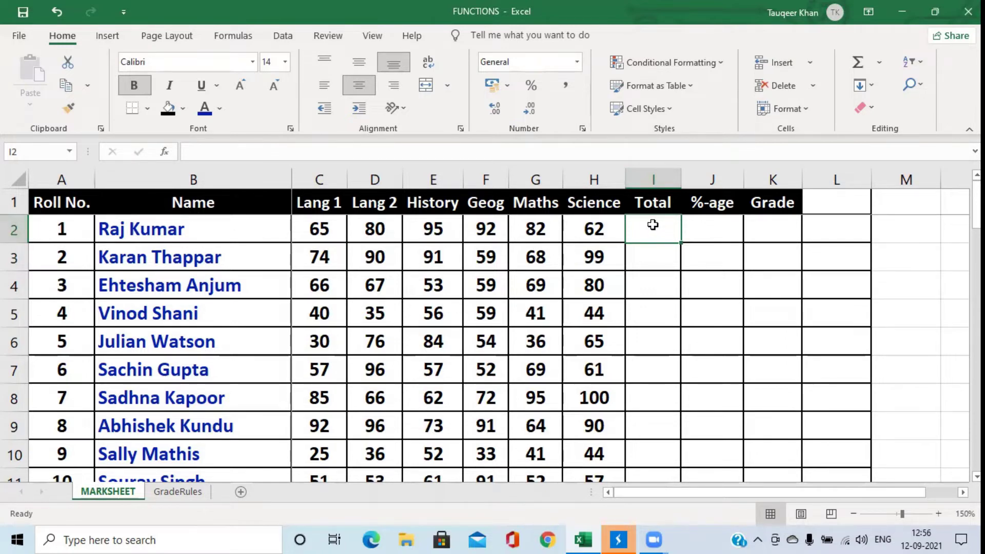
# Write a SUM formula in cell I2 that adds the first student's marks in C2:H2.
pyautogui.click(656, 253)
pyautogui.click(656, 231)
pyautogui.write('=')
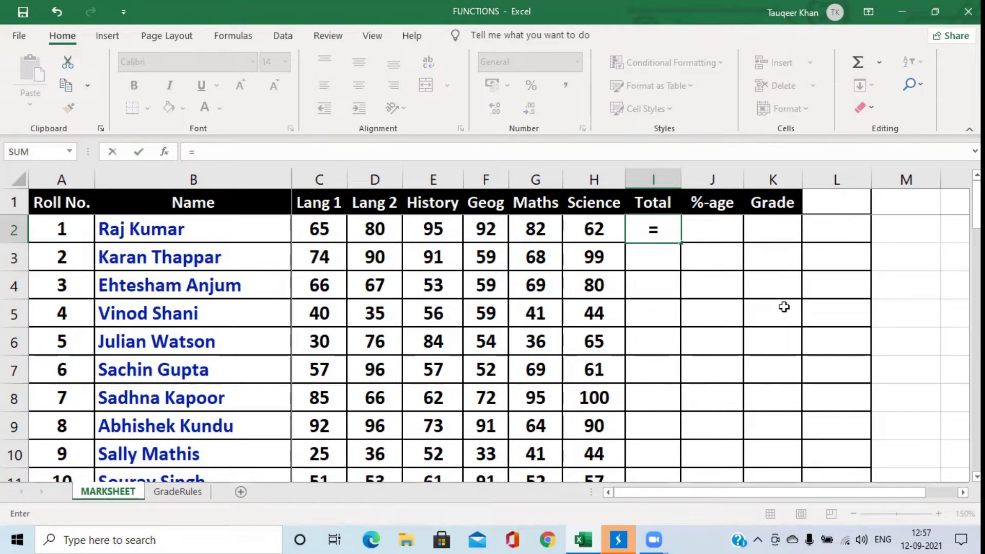
pyautogui.write('SUM')
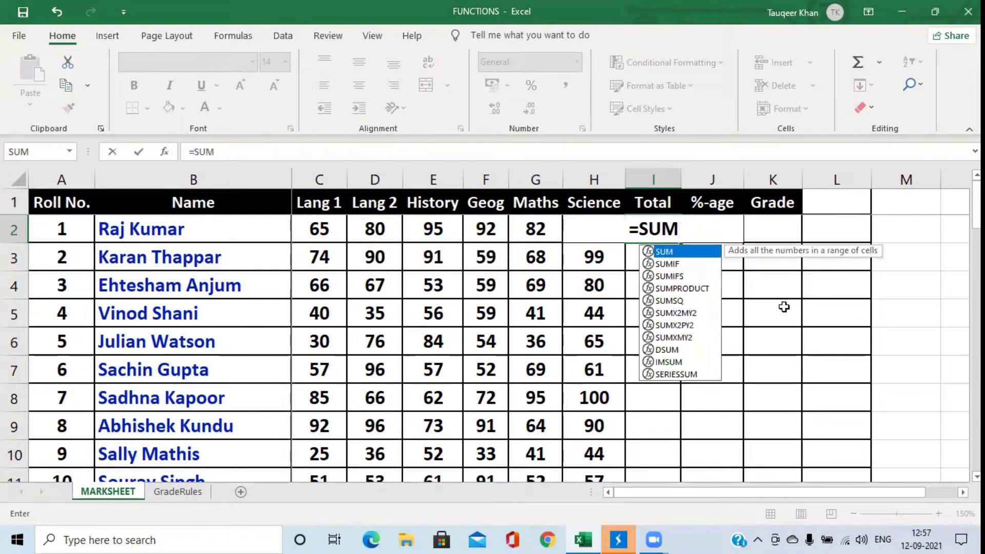
pyautogui.write('(')
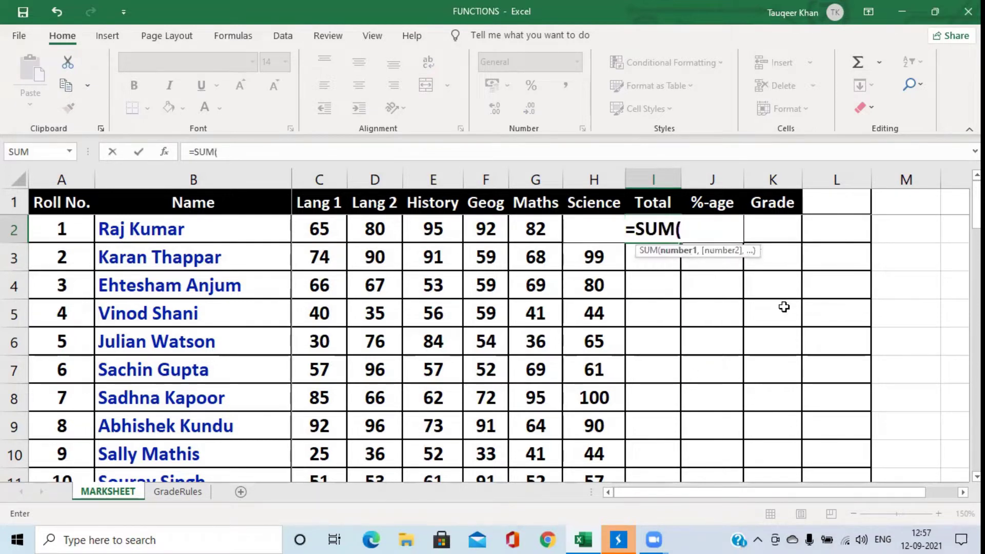
pyautogui.click(327, 229)
pyautogui.moveTo(334, 228); pyautogui.dragTo(593, 229)
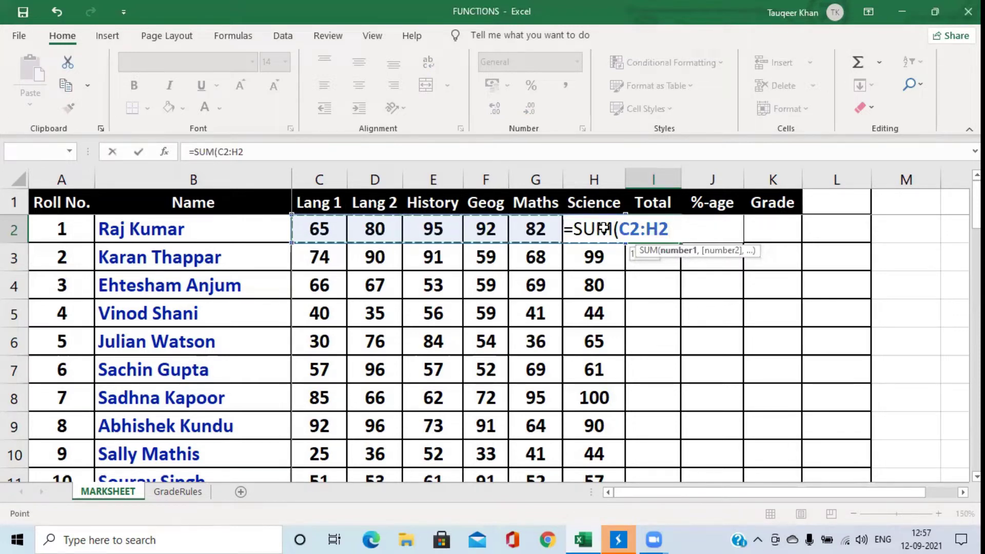
pyautogui.write(')')
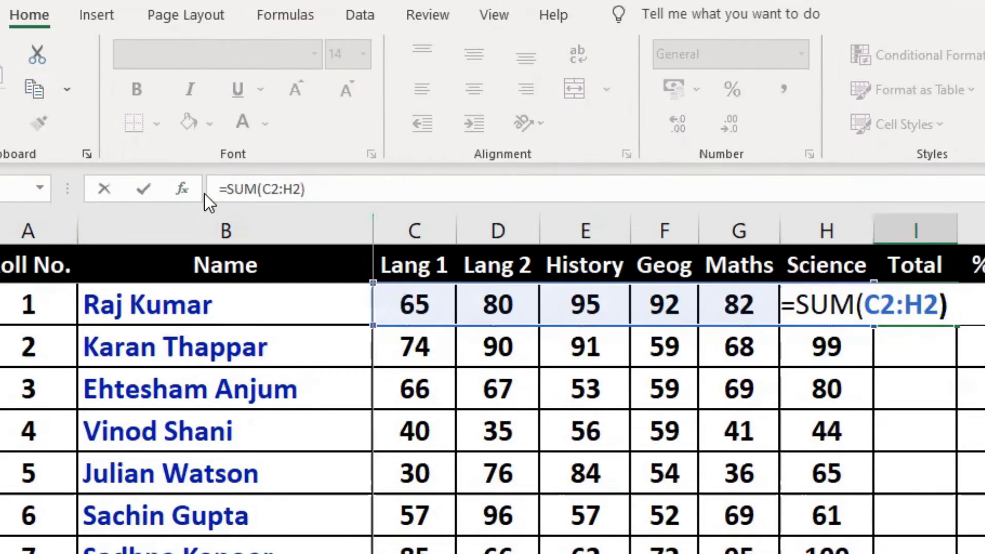
# Replace the range in the I2 formula with a manually entered C2:H2 and commit =SUM(C2:H2).
pyautogui.click(326, 187)
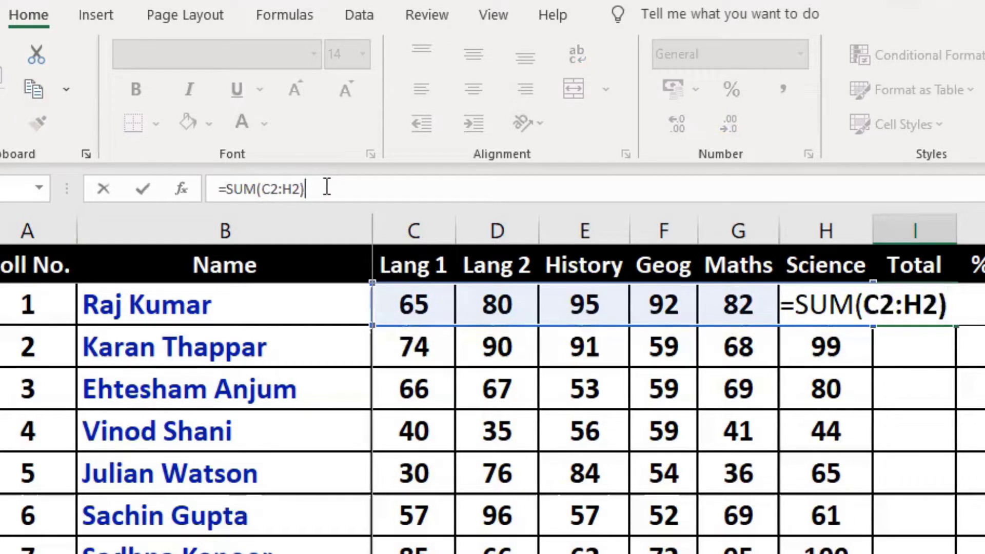
pyautogui.press('BackSpace')
pyautogui.press('BackSpace')
pyautogui.press('BackSpace')
pyautogui.press('BackSpace')
pyautogui.press('BackSpace')
pyautogui.press('BackSpace')
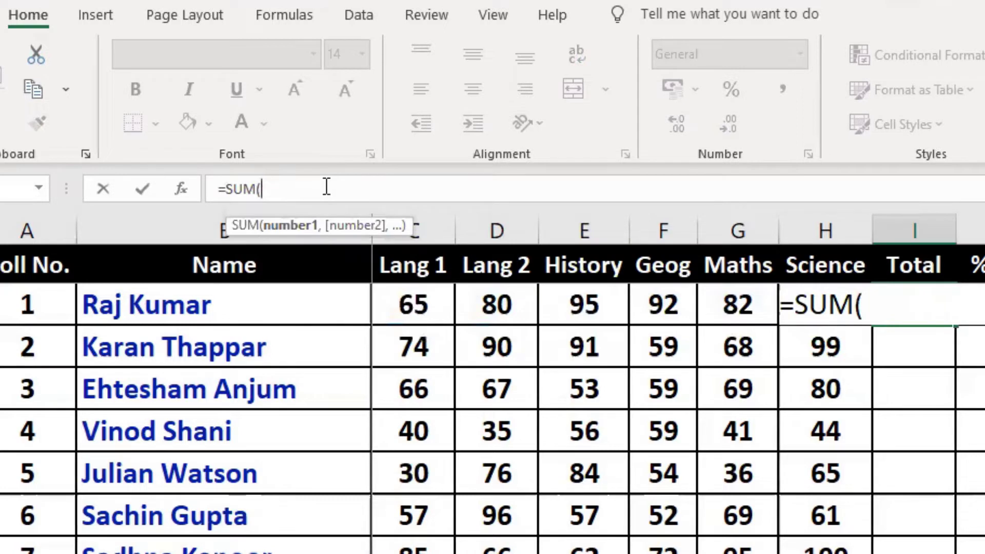
pyautogui.write('C')
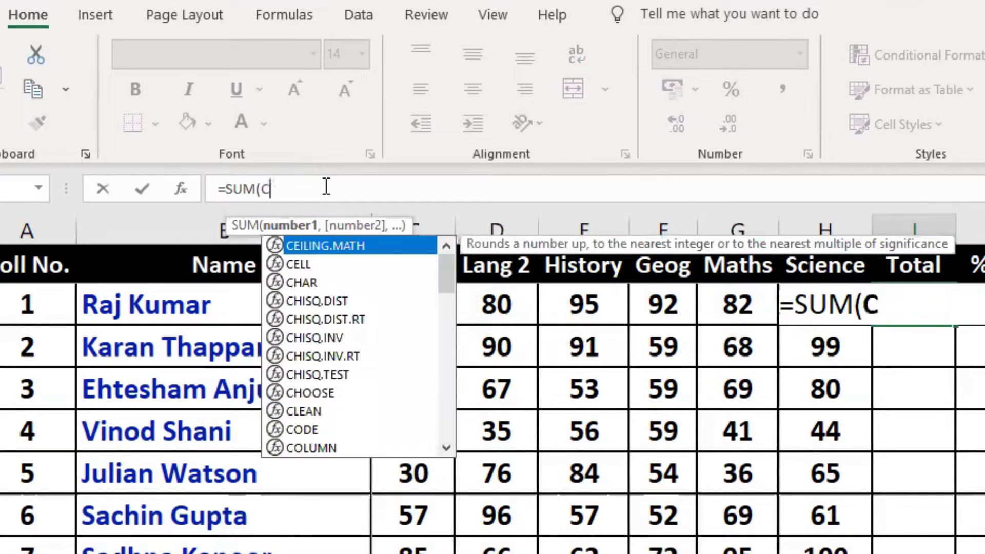
pyautogui.write('2')
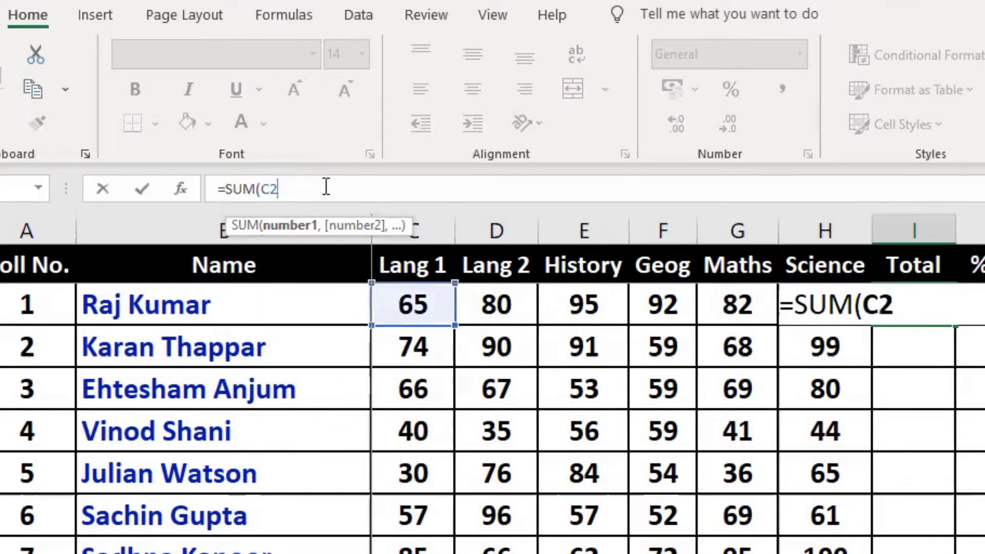
pyautogui.write(':H')
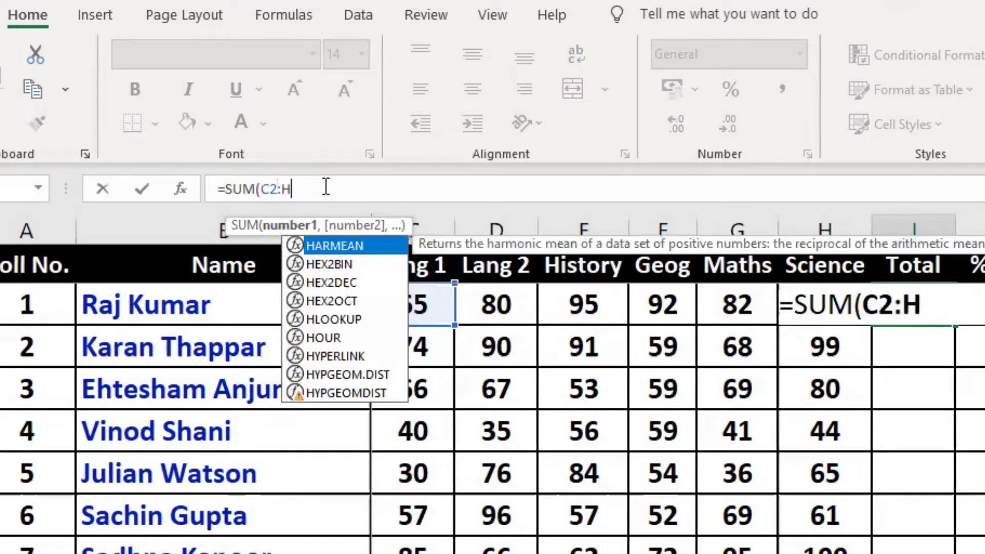
pyautogui.write('2')
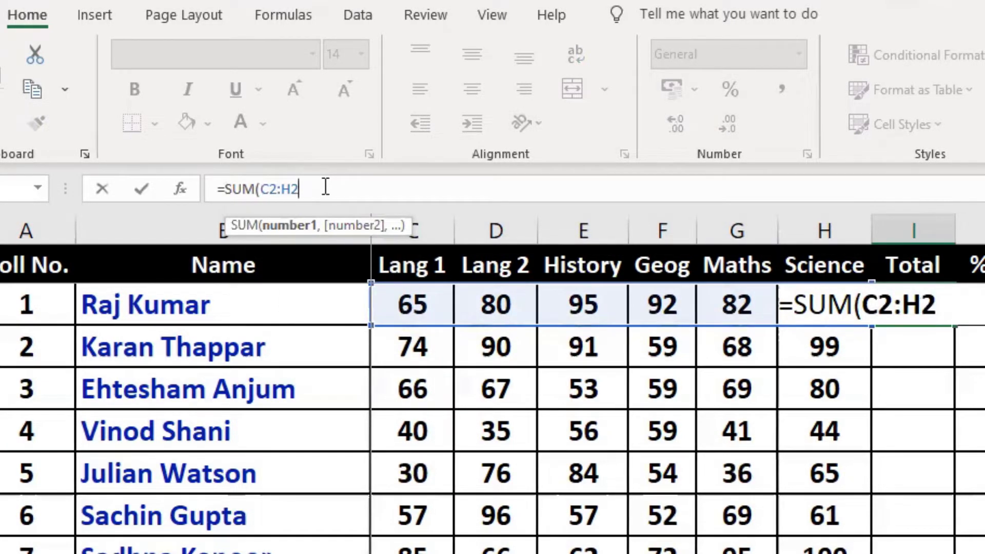
pyautogui.write(')')
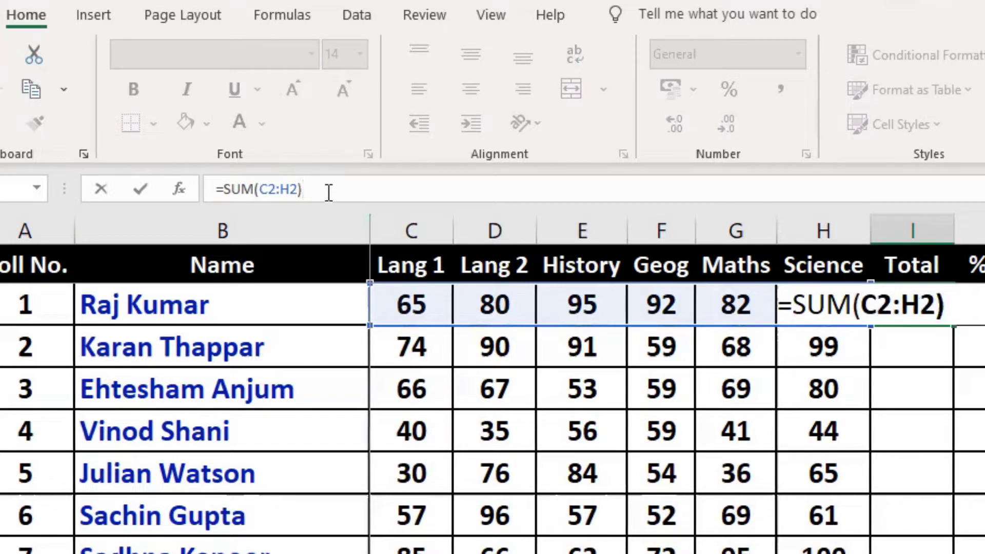
pyautogui.click(139, 190)
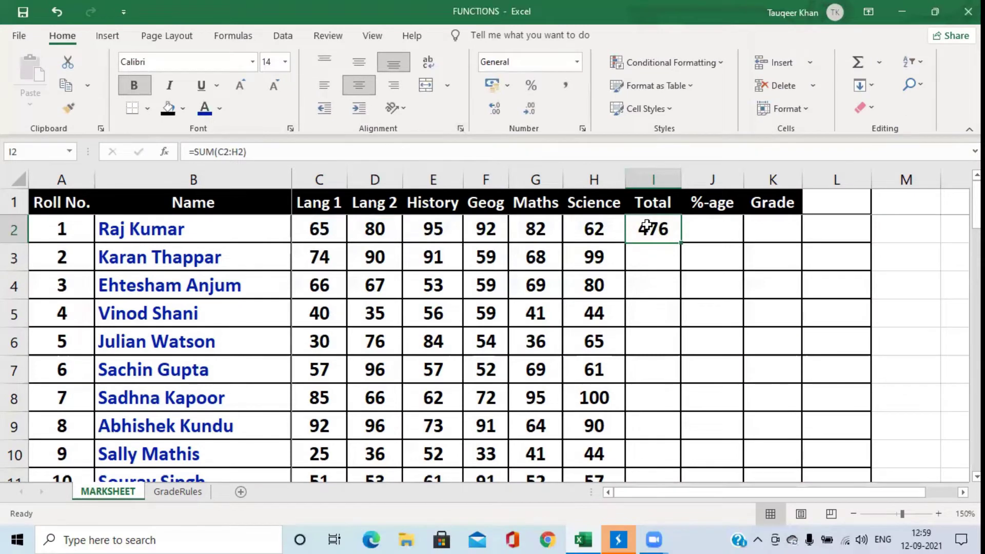
# Look through the Total column down to the last student and the summary rows, and review the formula in I2.
pyautogui.click(650, 253)
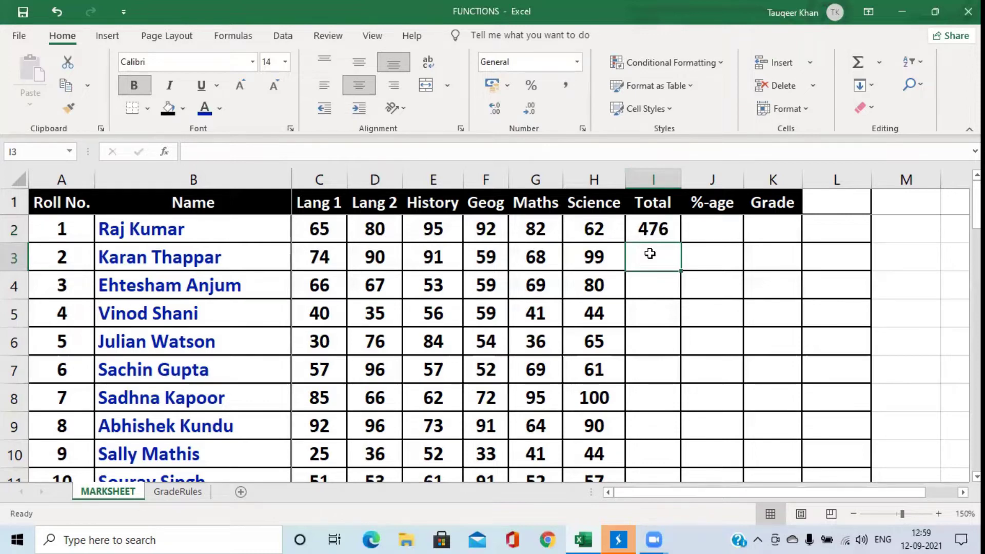
pyautogui.scroll(-9, 650, 253)
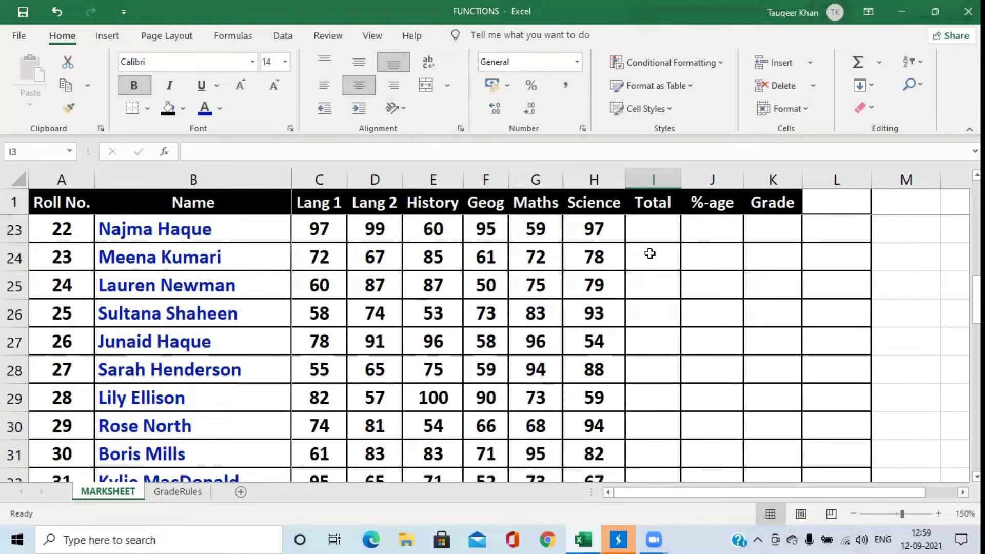
pyautogui.scroll(-7, 650, 253)
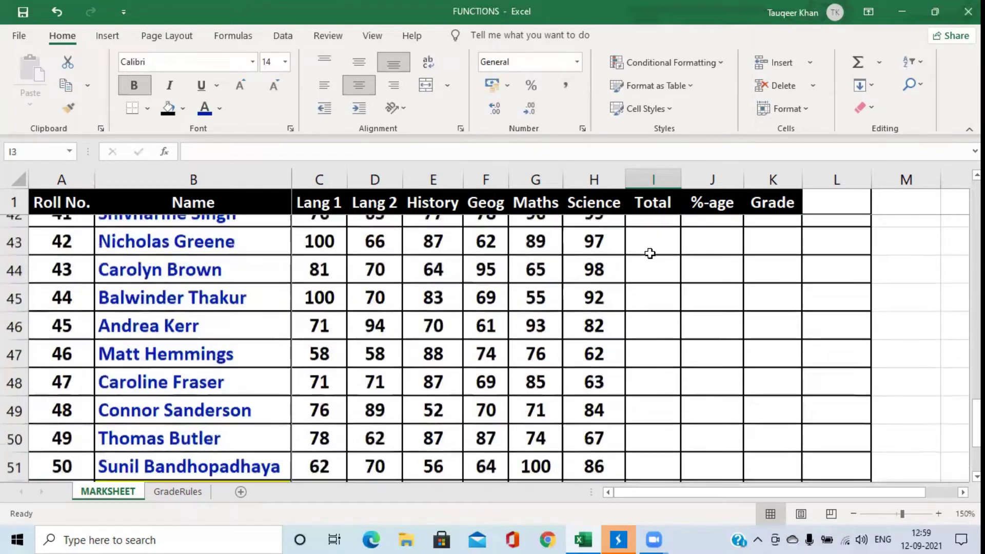
pyautogui.scroll(1, 650, 254)
pyautogui.click(650, 253)
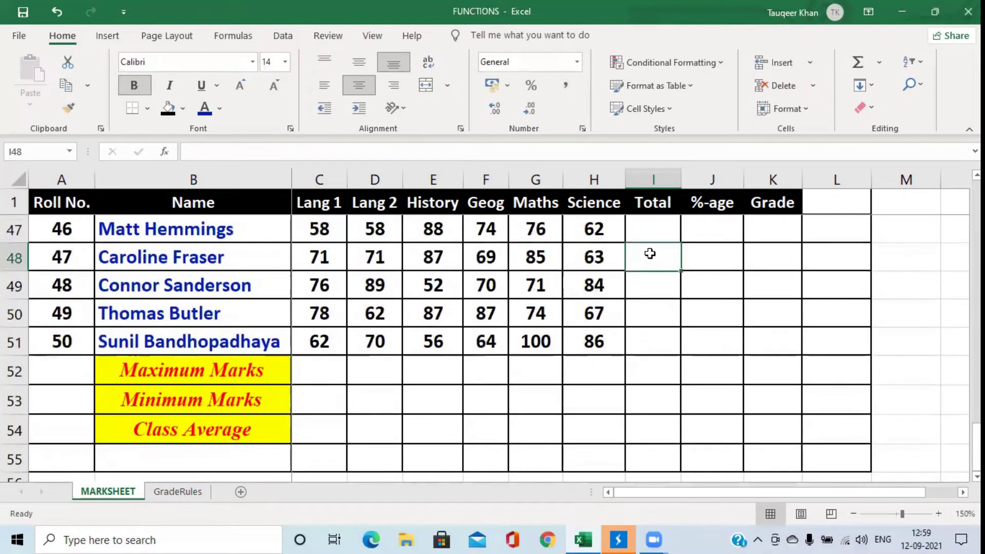
pyautogui.scroll(15, 649, 254)
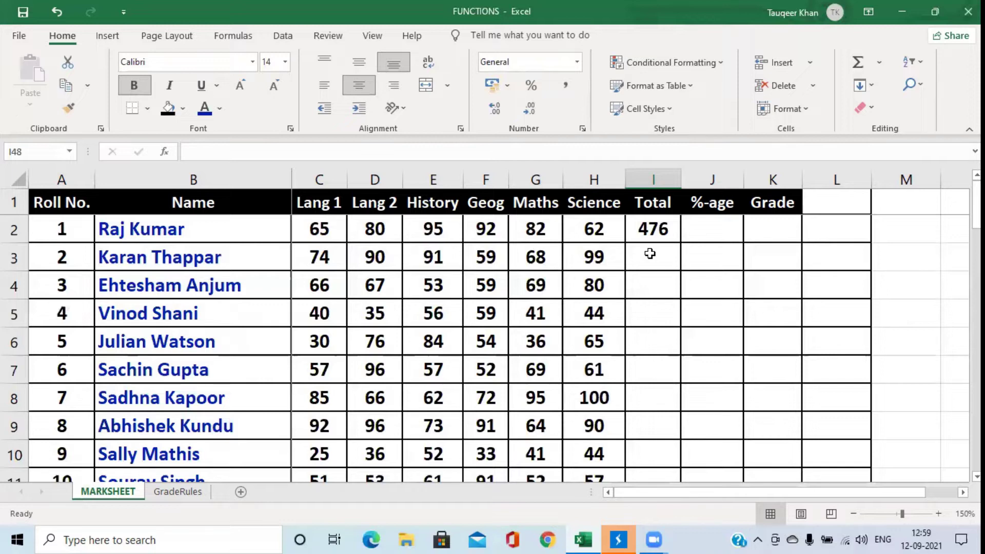
pyautogui.click(664, 228)
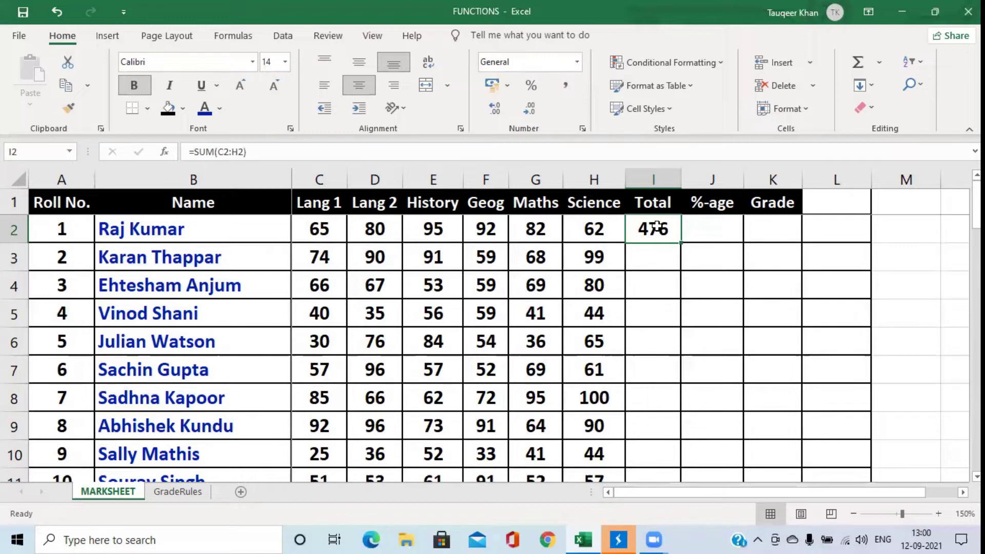
pyautogui.click(659, 252)
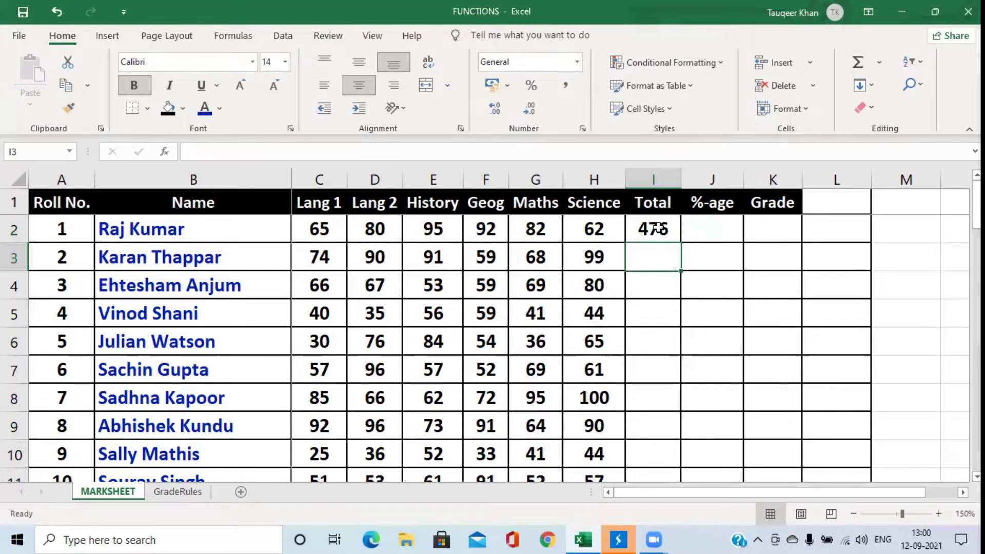
# Fill the Total formula from I2 down through I51 for all the students.
pyautogui.click(658, 228)
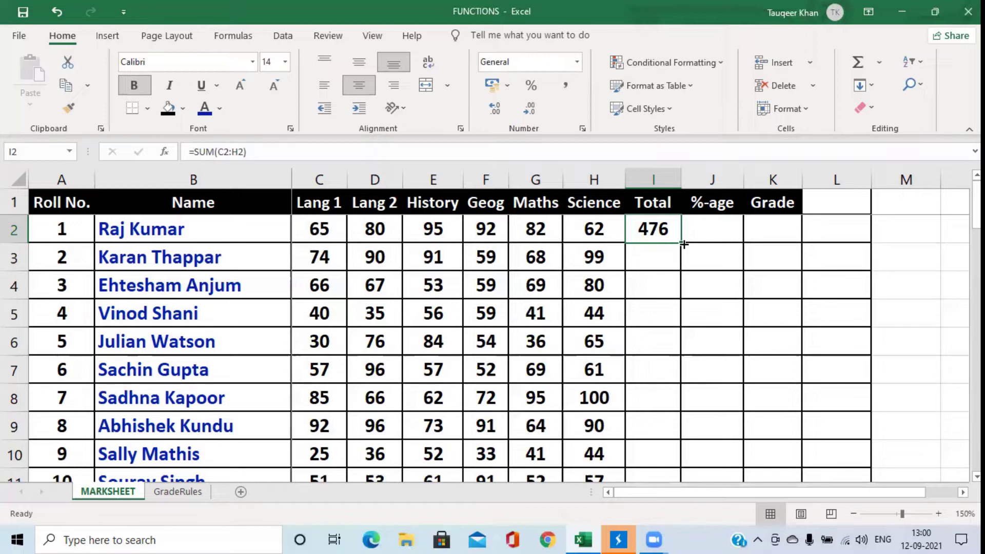
pyautogui.moveTo(684, 244); pyautogui.dragTo(684, 355)
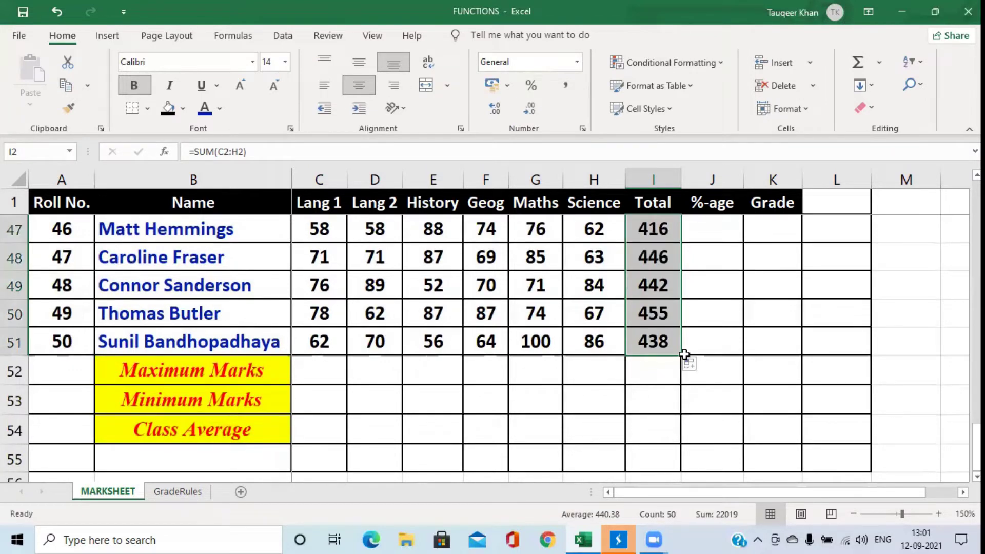
pyautogui.scroll(15, 685, 354)
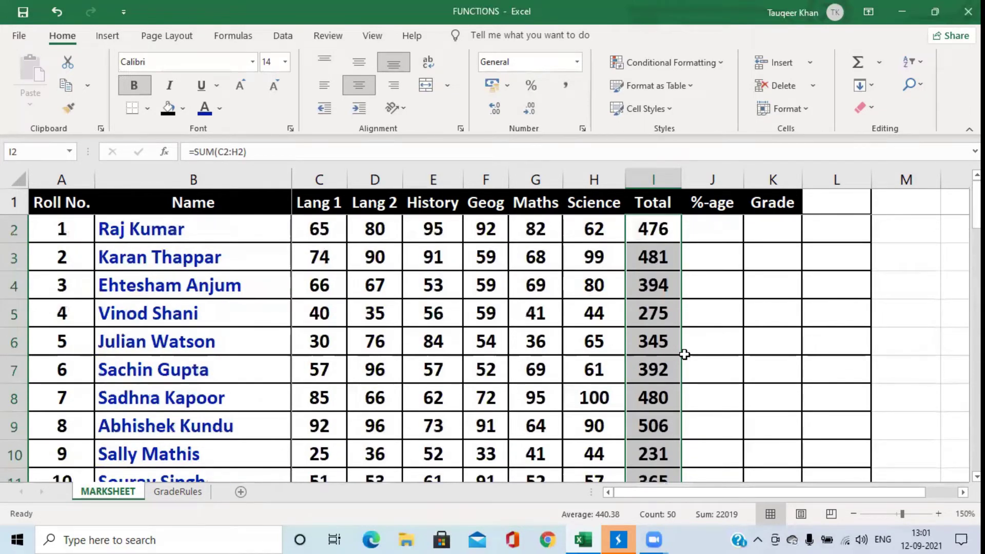
# Check how the cell references change in the copied Total formulas from I2 to I5, comparing them with the row 3 marks.
pyautogui.click(662, 228)
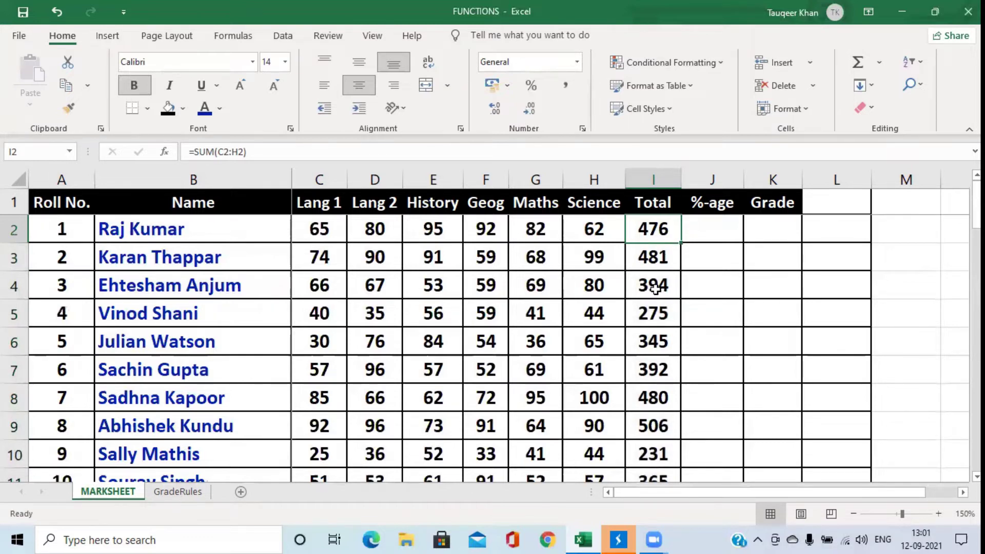
pyautogui.click(661, 253)
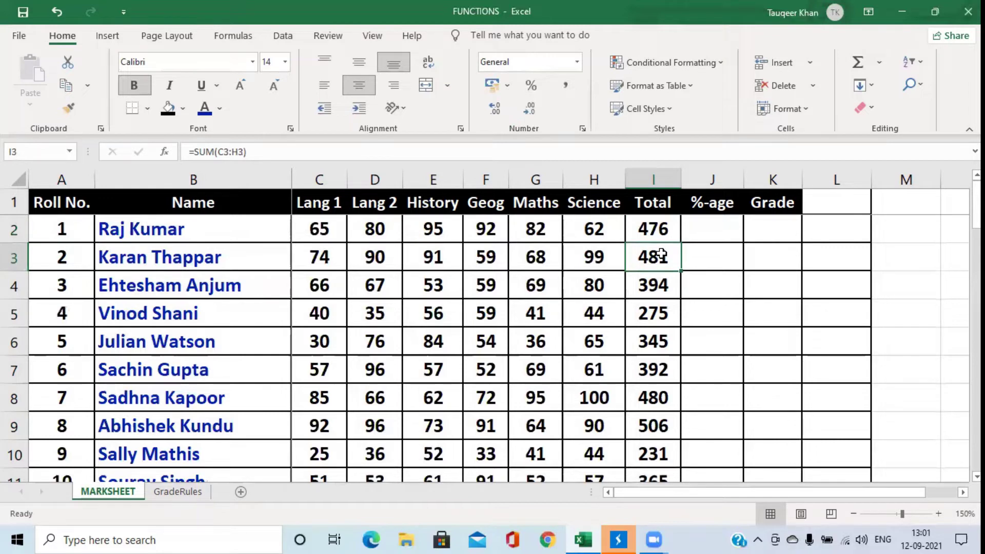
pyautogui.click(656, 227)
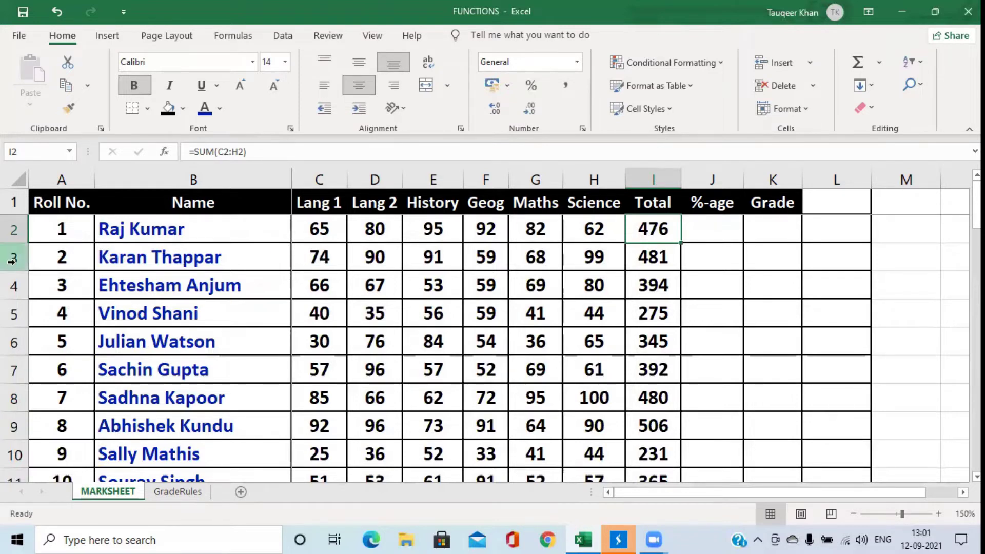
pyautogui.click(328, 256)
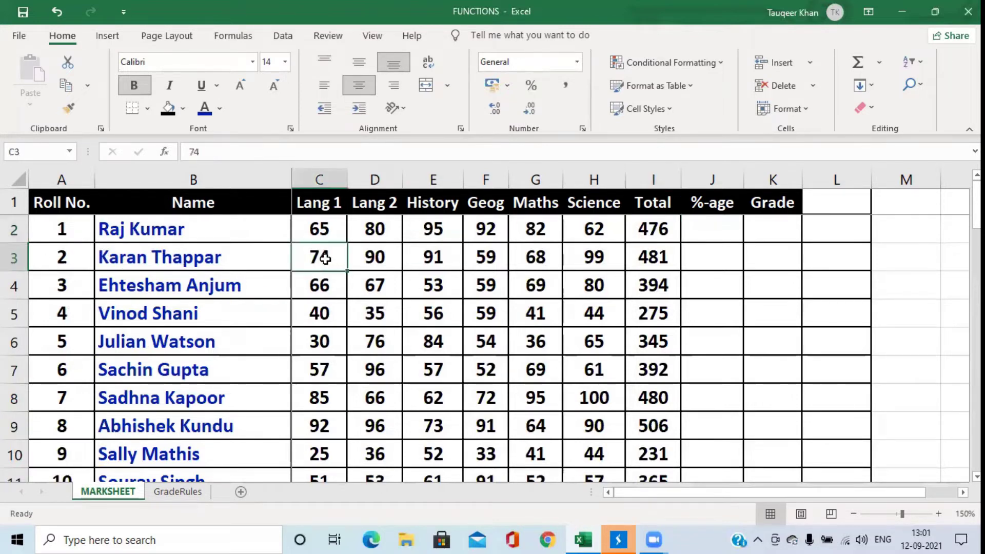
pyautogui.click(598, 252)
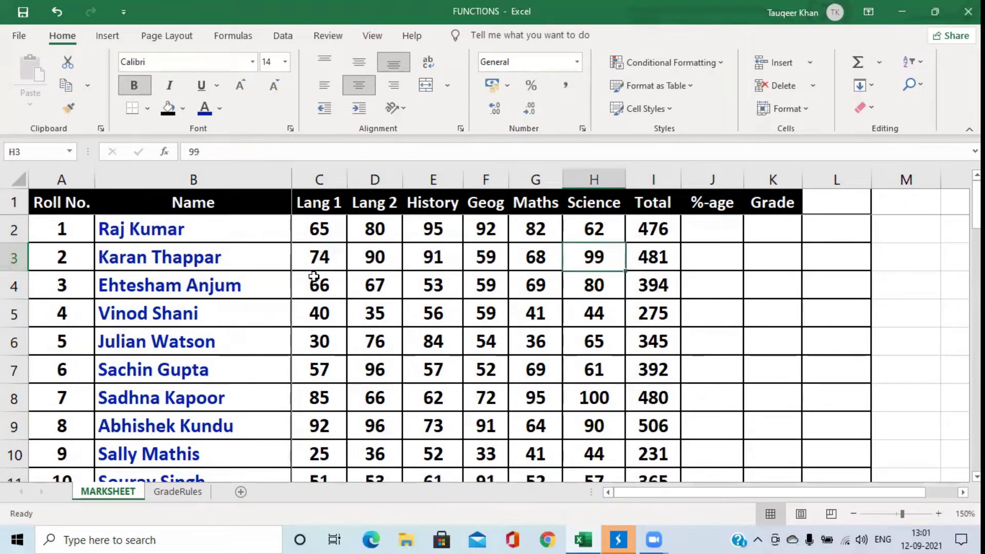
pyautogui.click(661, 258)
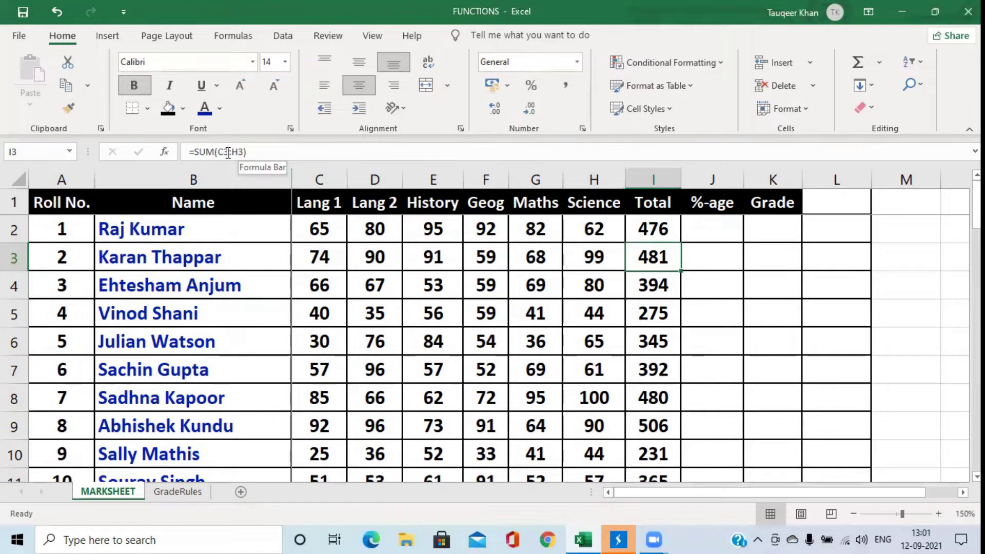
pyautogui.click(655, 284)
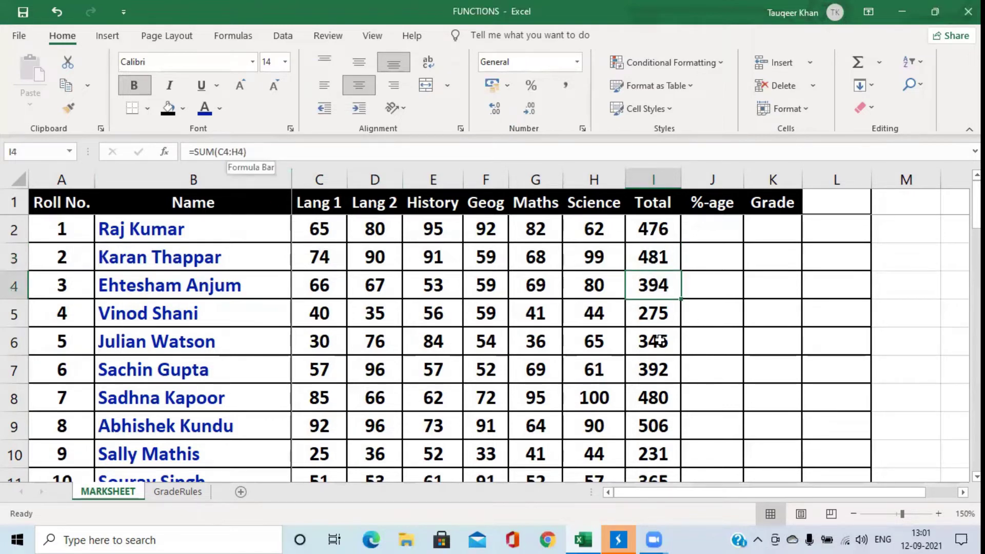
pyautogui.click(659, 313)
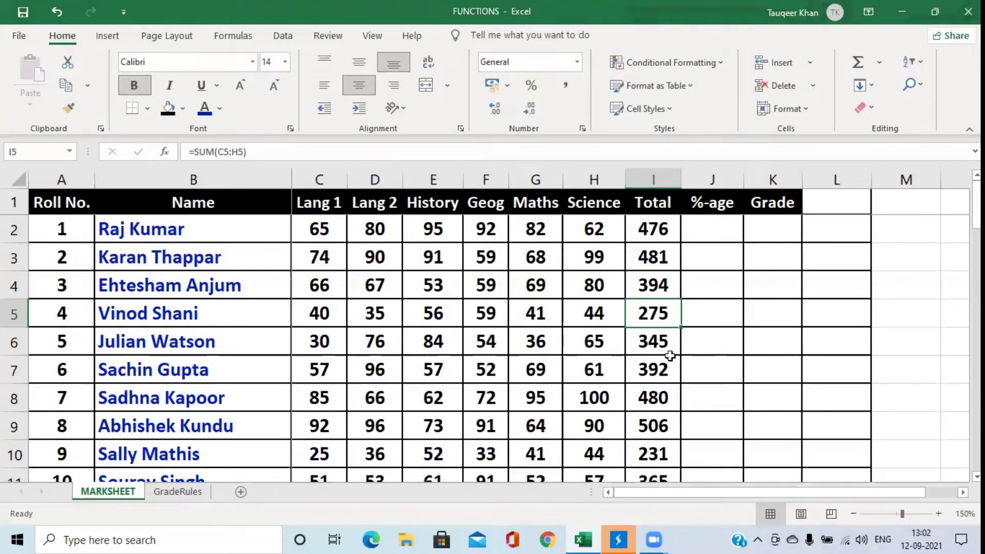
pyautogui.scroll(-3, 670, 356)
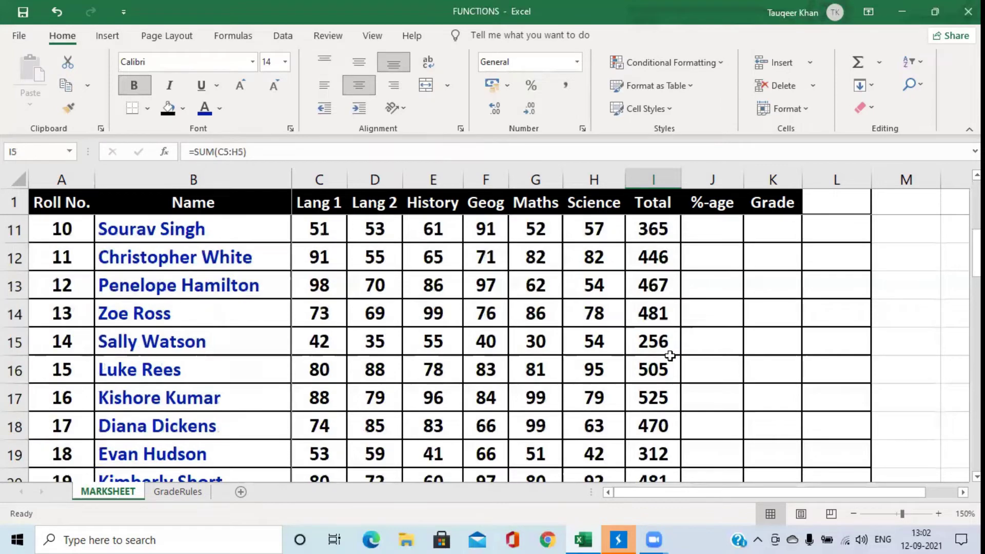
pyautogui.scroll(3, 670, 355)
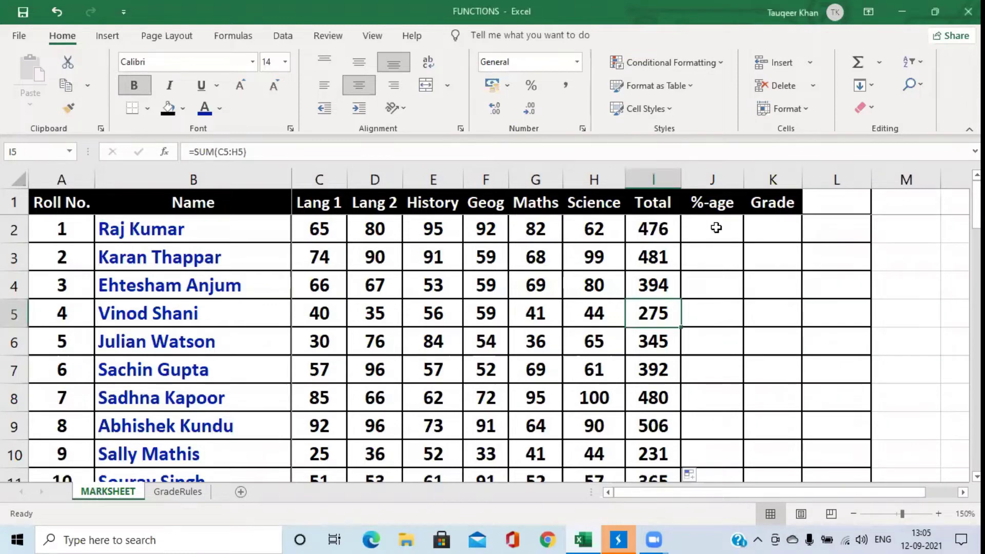
# Calculate the first student's percentage in J2 with the formula =I2/600*100.
pyautogui.click(716, 228)
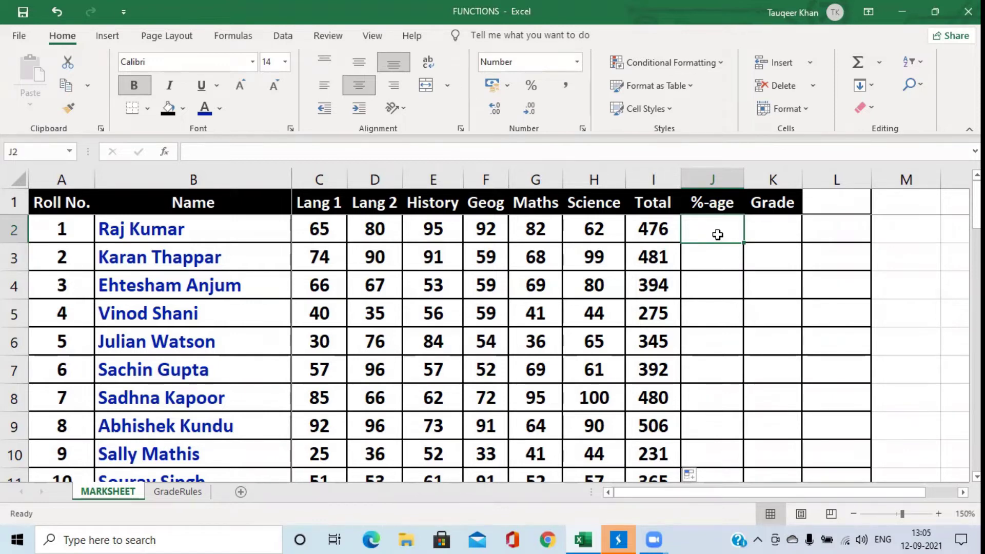
pyautogui.write('=')
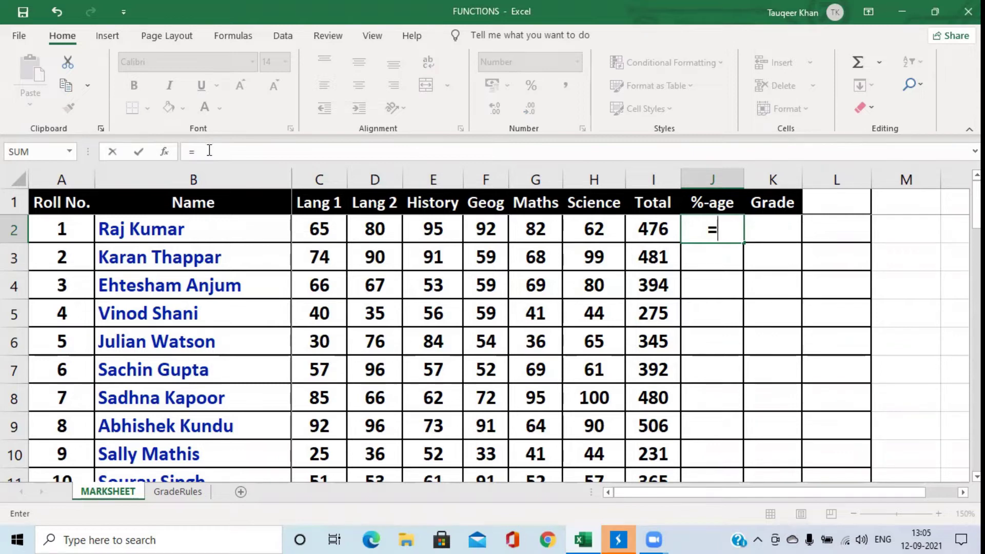
pyautogui.click(729, 230)
pyautogui.click(650, 229)
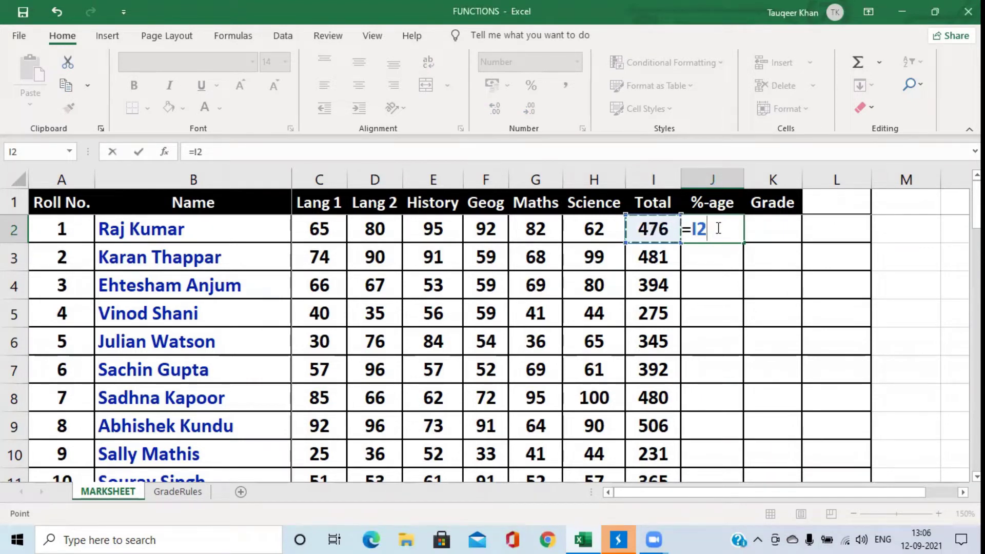
pyautogui.write('/')
pyautogui.write('600')
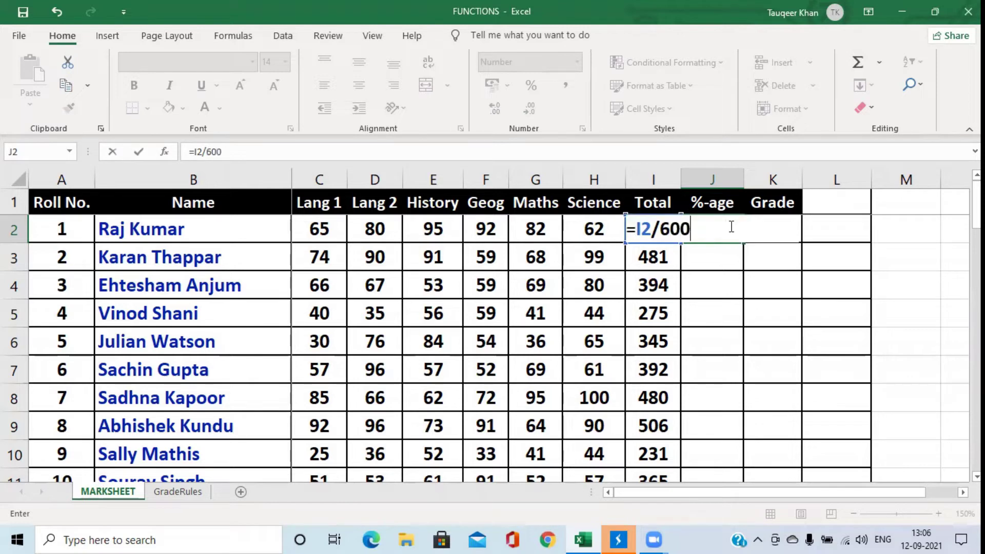
pyautogui.write('*100')
pyautogui.click(140, 153)
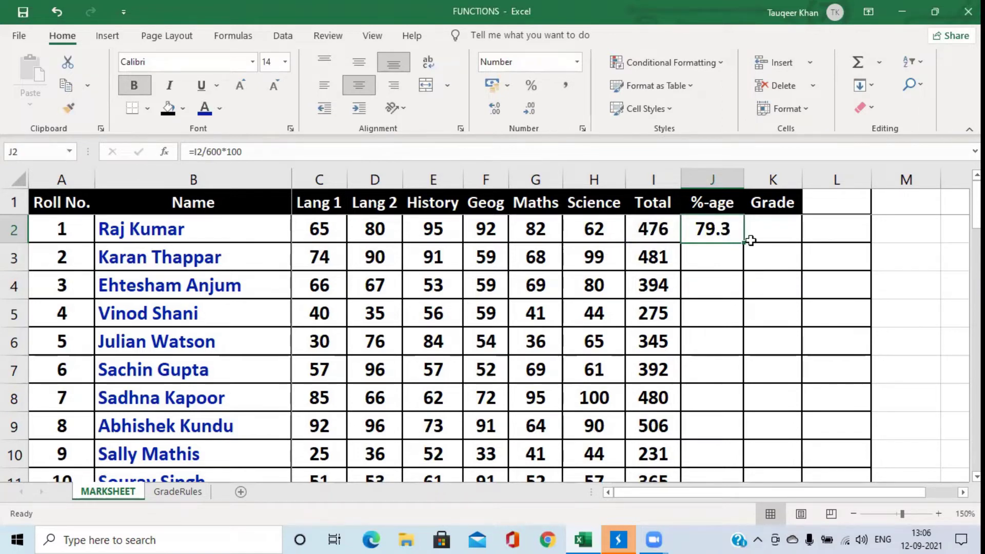
# Fill the percentage formula from J2 down through J51 for all the students.
pyautogui.click(728, 257)
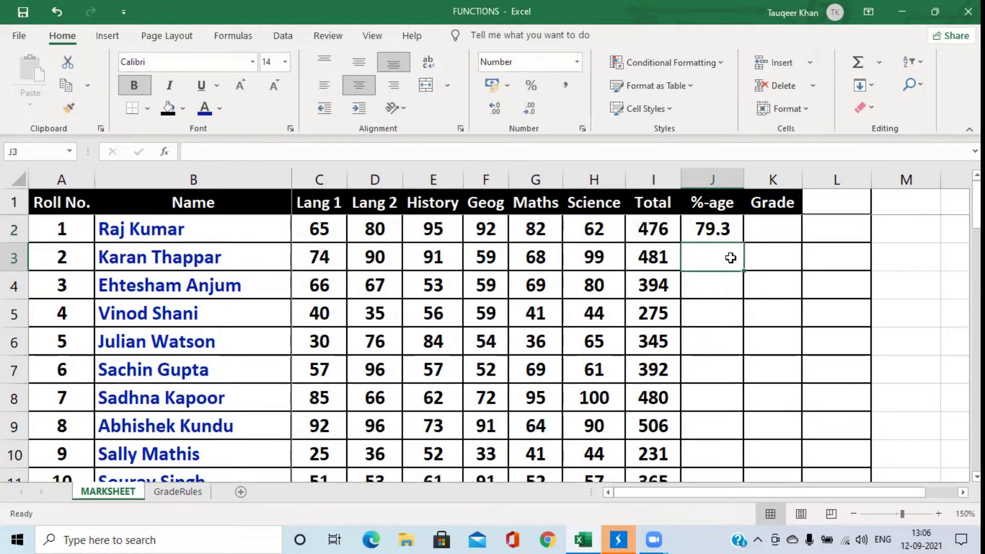
pyautogui.click(727, 228)
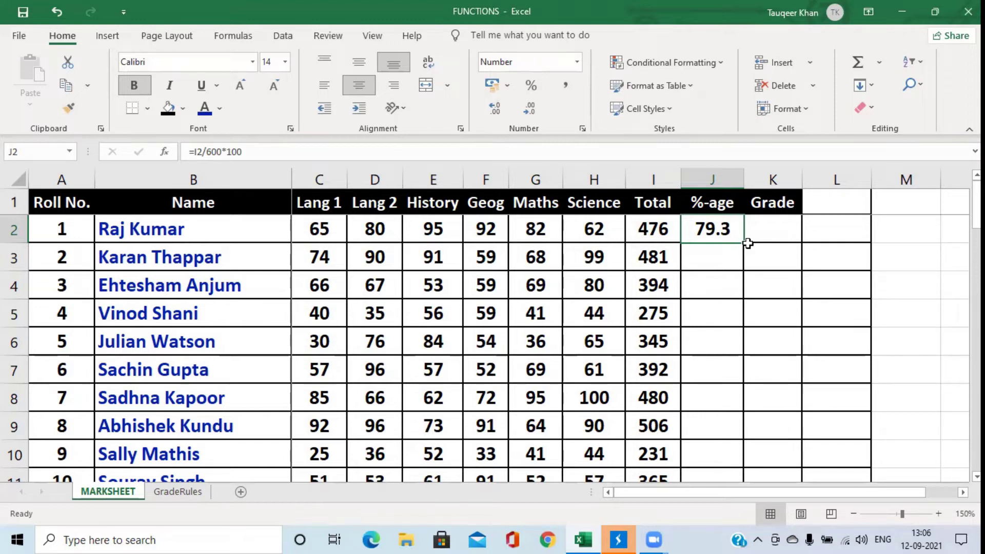
pyautogui.moveTo(744, 244); pyautogui.dragTo(736, 346)
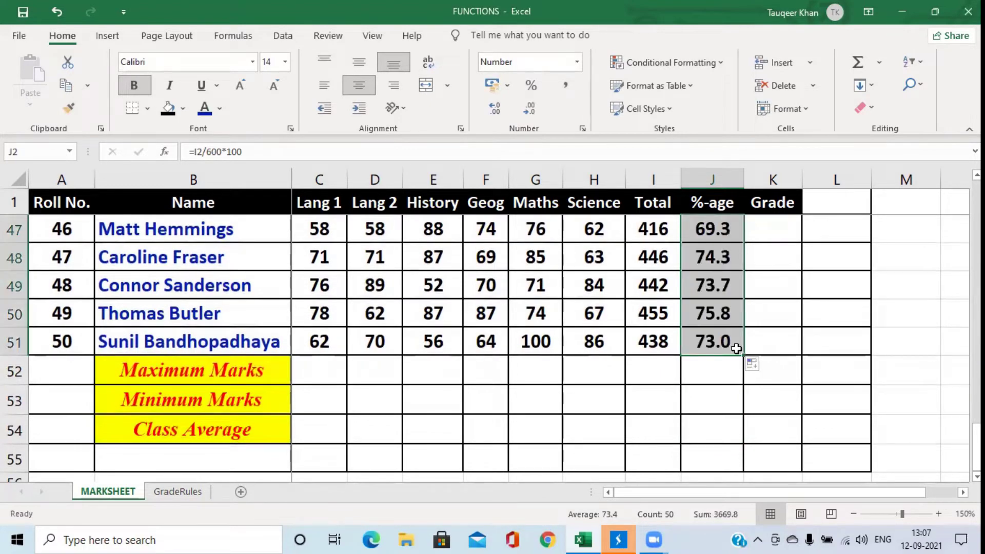
# Check how the Total reference changes in the copied %-age formulas from J3 to J6.
pyautogui.scroll(15, 736, 348)
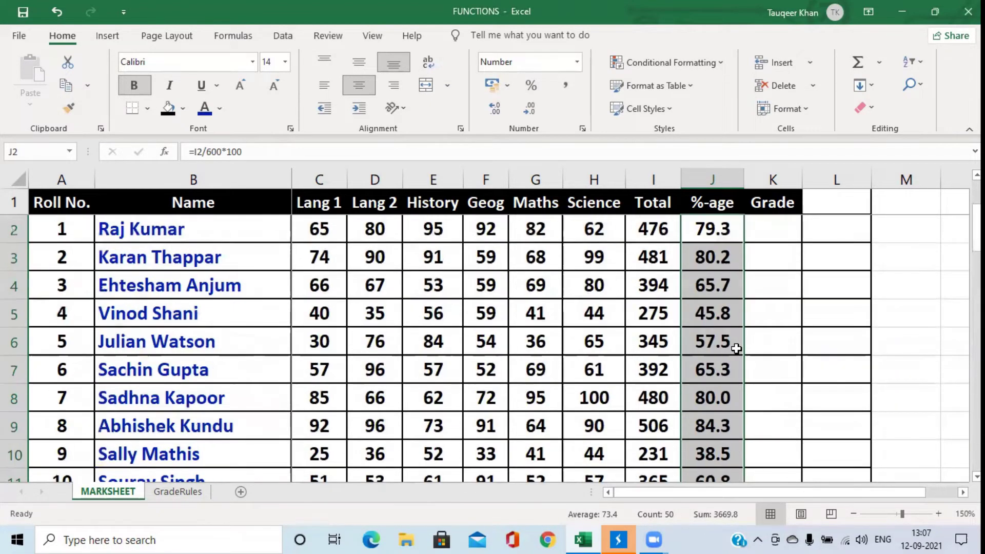
pyautogui.scroll(-2, 735, 345)
pyautogui.scroll(2, 735, 343)
pyautogui.click(714, 254)
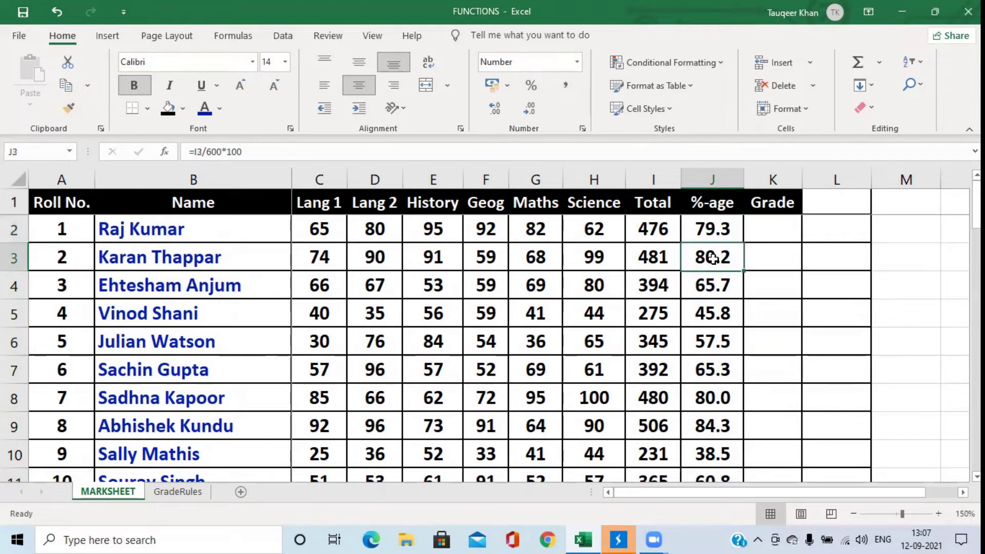
pyautogui.click(711, 291)
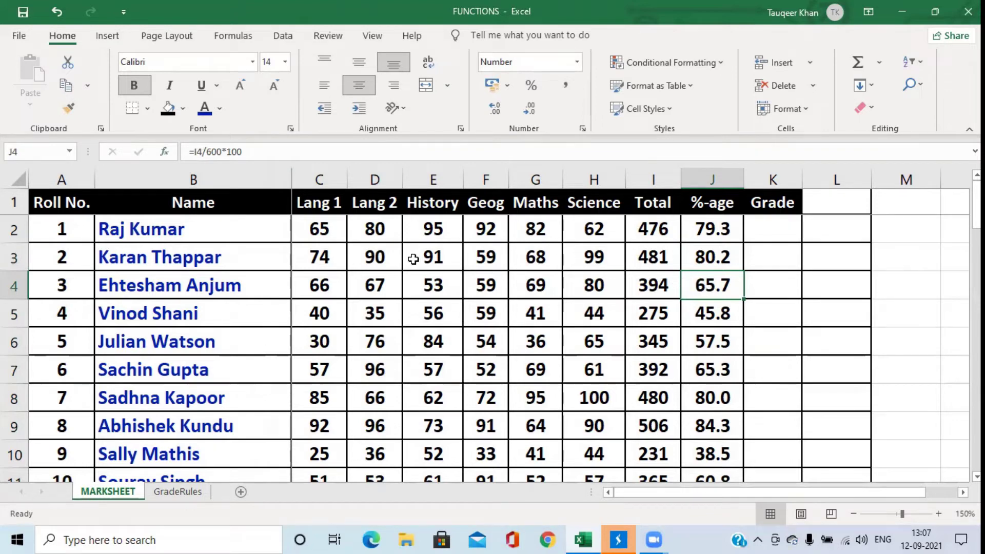
pyautogui.click(704, 311)
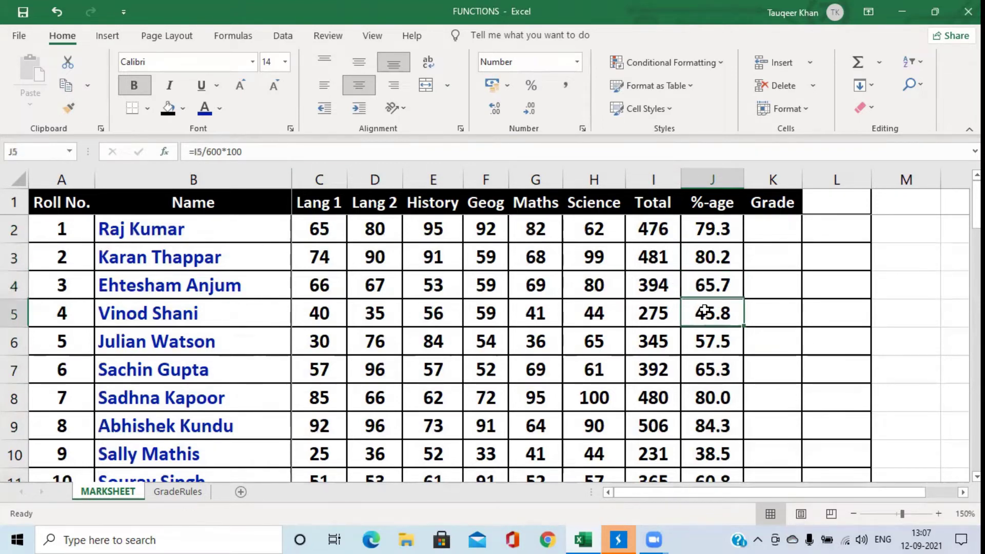
pyautogui.click(711, 340)
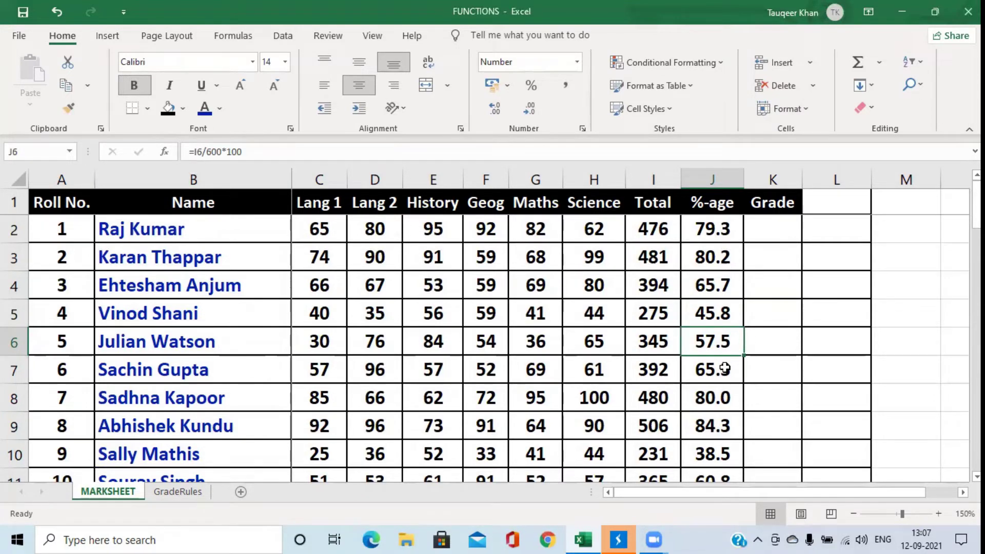
# Look through the %-age column down to the last student, and examine the Maximum Marks and Minimum Marks cells under Lang 1.
pyautogui.scroll(-3, 724, 368)
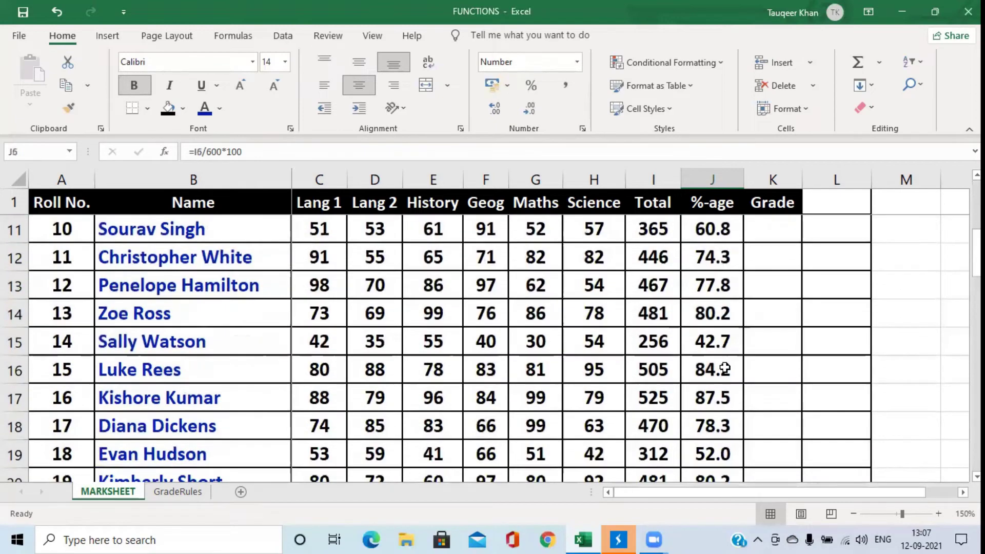
pyautogui.scroll(-9, 724, 368)
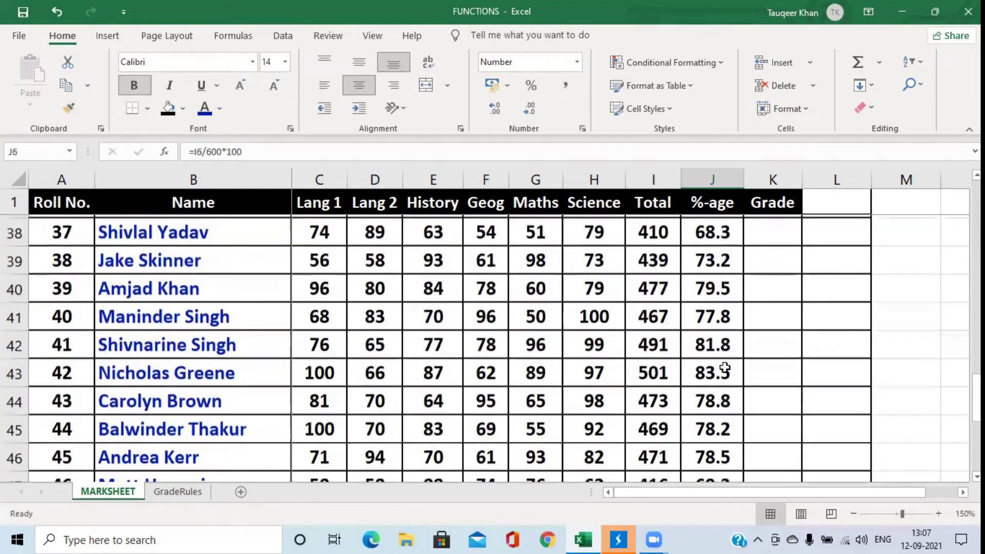
pyautogui.scroll(-5, 724, 368)
pyautogui.scroll(1, 732, 366)
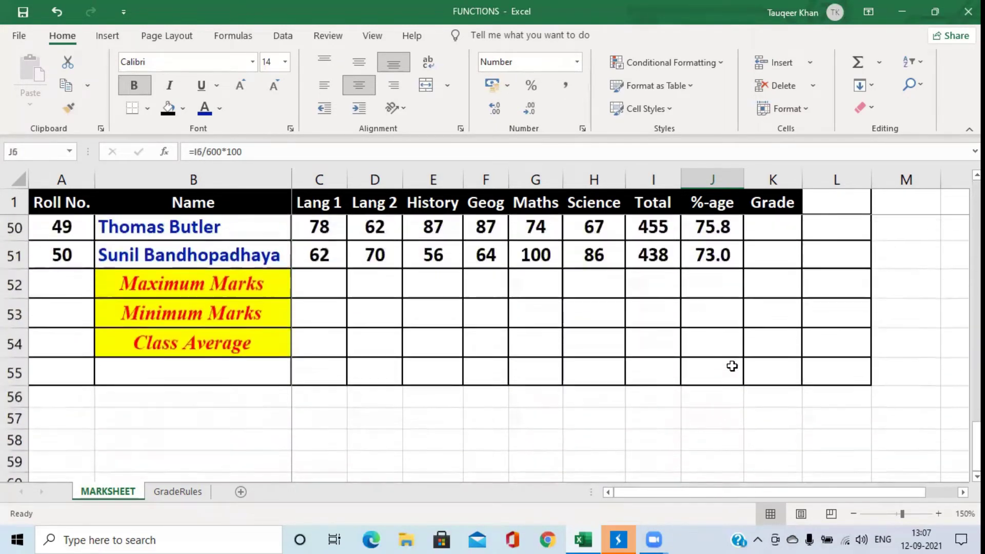
pyautogui.scroll(2, 732, 366)
pyautogui.scroll(-1, 732, 366)
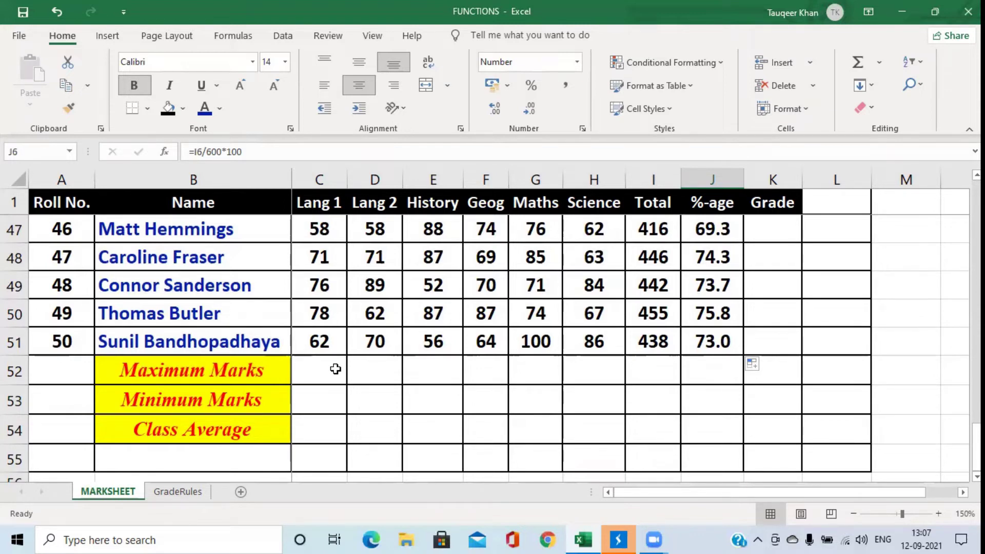
pyautogui.click(331, 206)
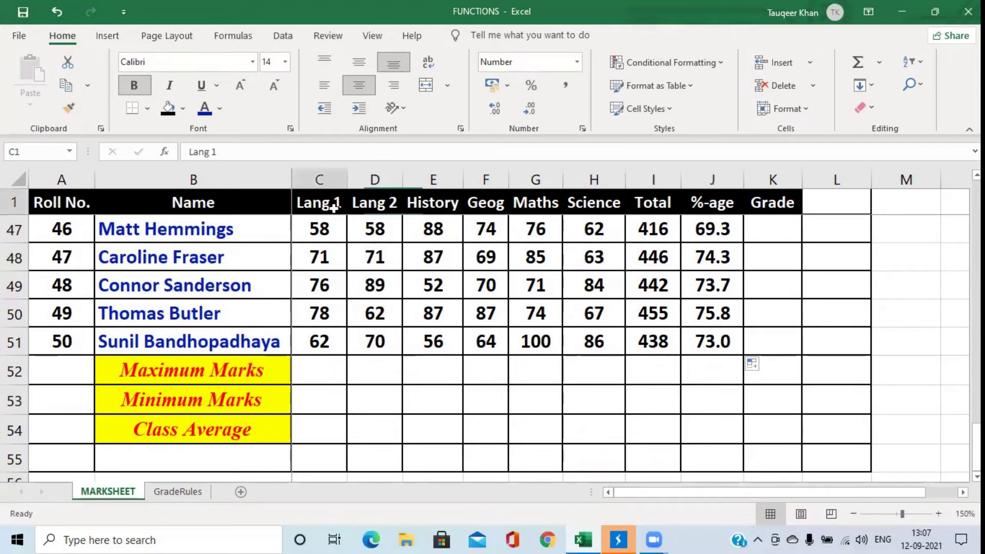
pyautogui.click(315, 373)
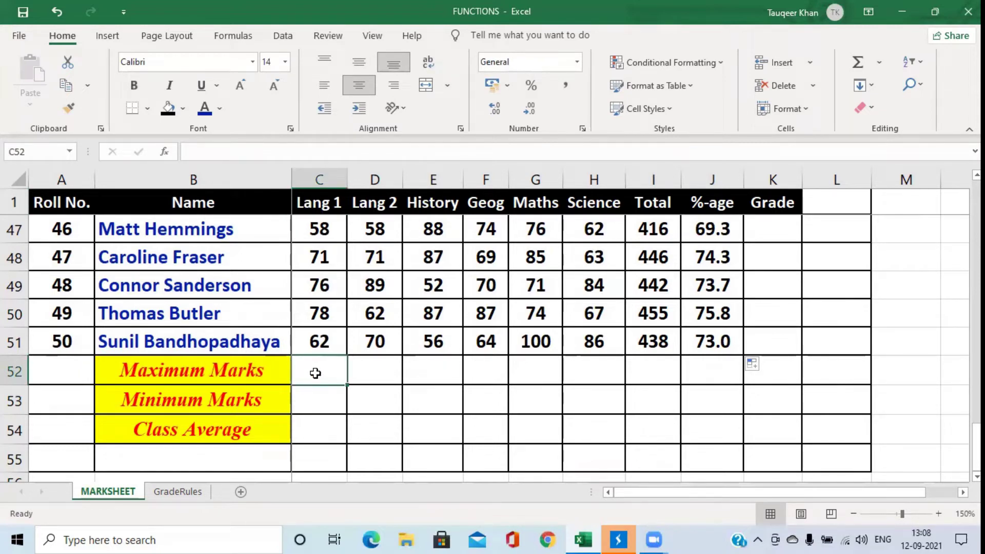
pyautogui.click(316, 399)
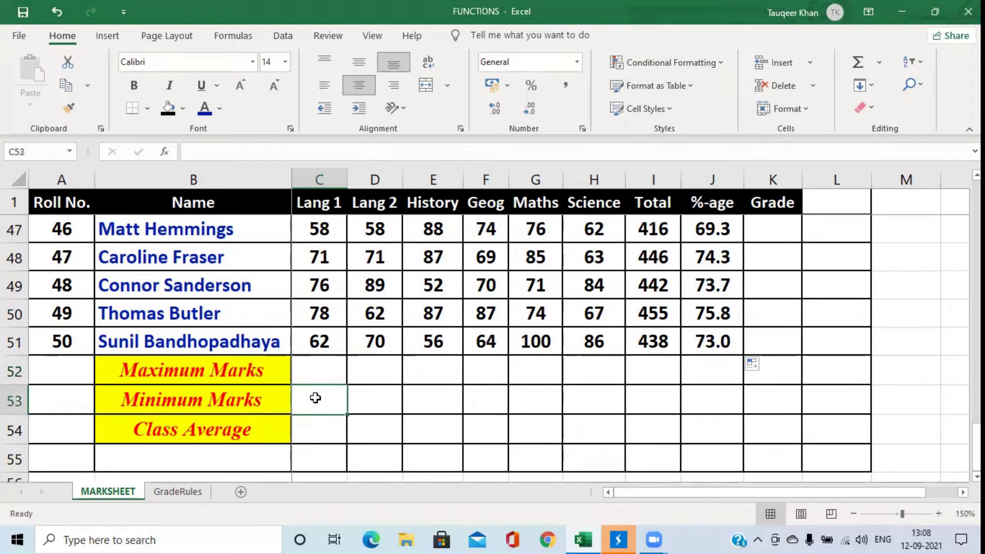
# Calculate the Lang 1 maximum marks in C52 with the formula =MAX(C2:C51).
pyautogui.click(322, 369)
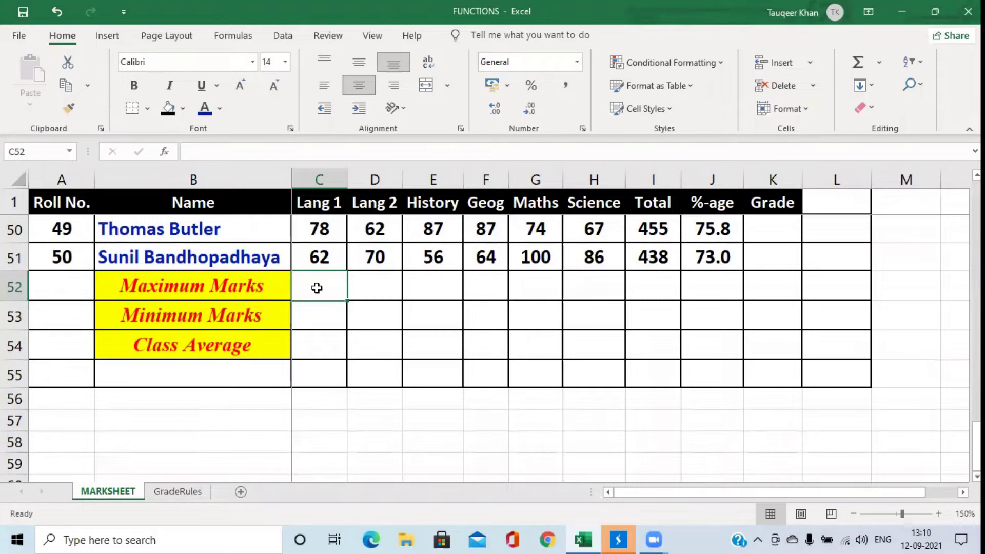
pyautogui.write('=')
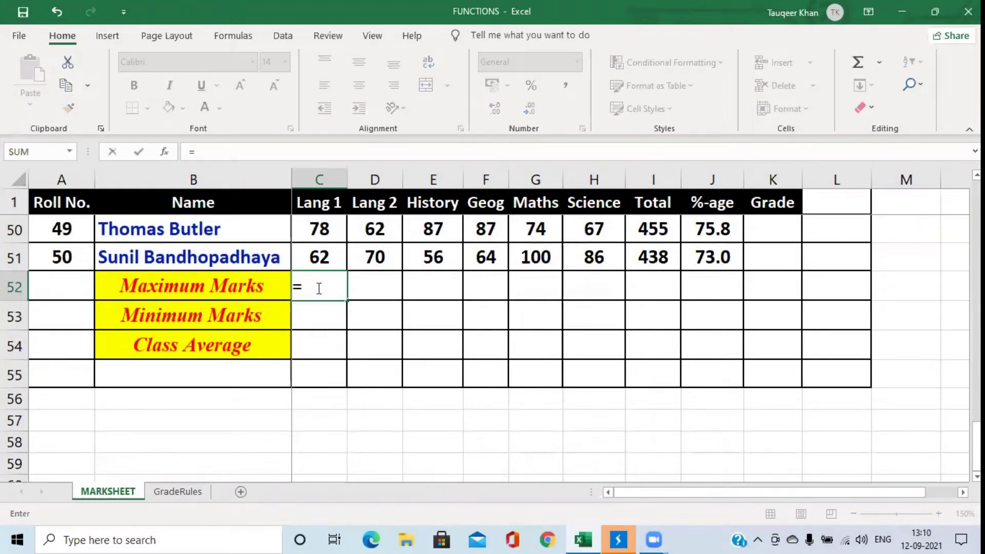
pyautogui.write('MA')
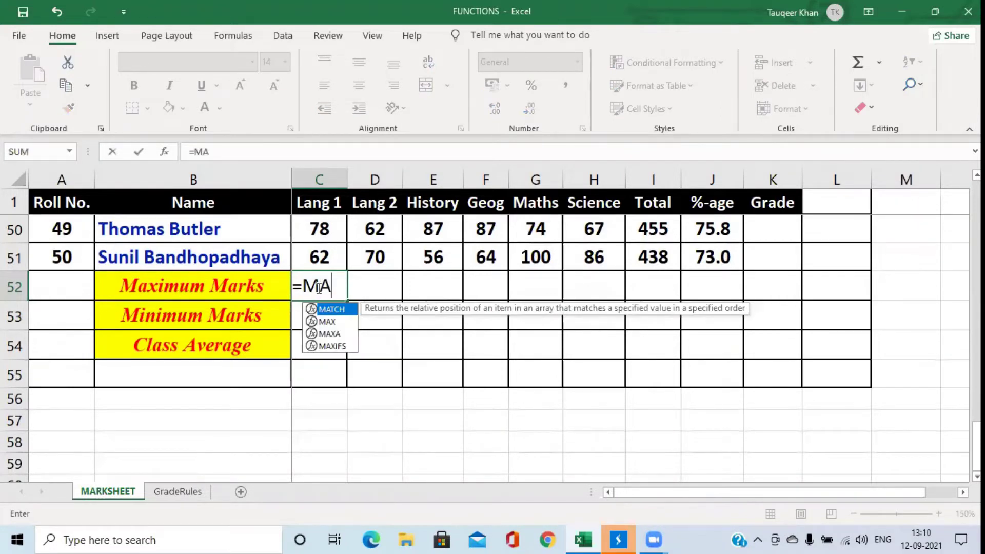
pyautogui.write('X')
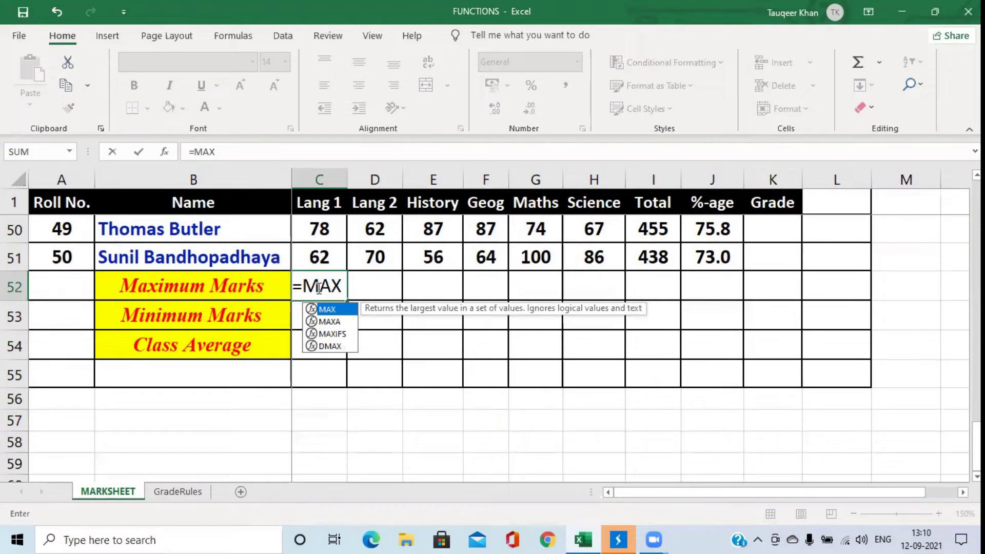
pyautogui.write('(')
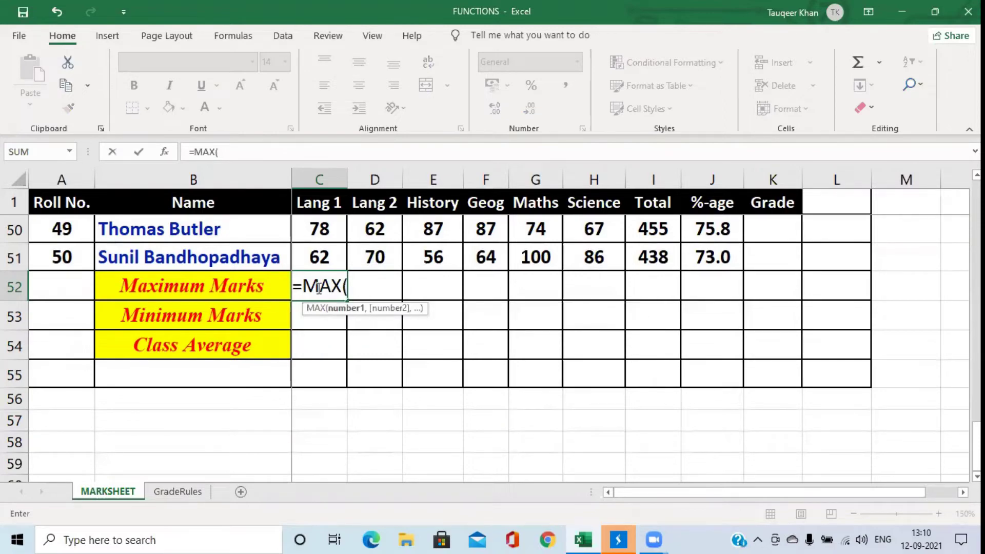
pyautogui.scroll(16, 318, 288)
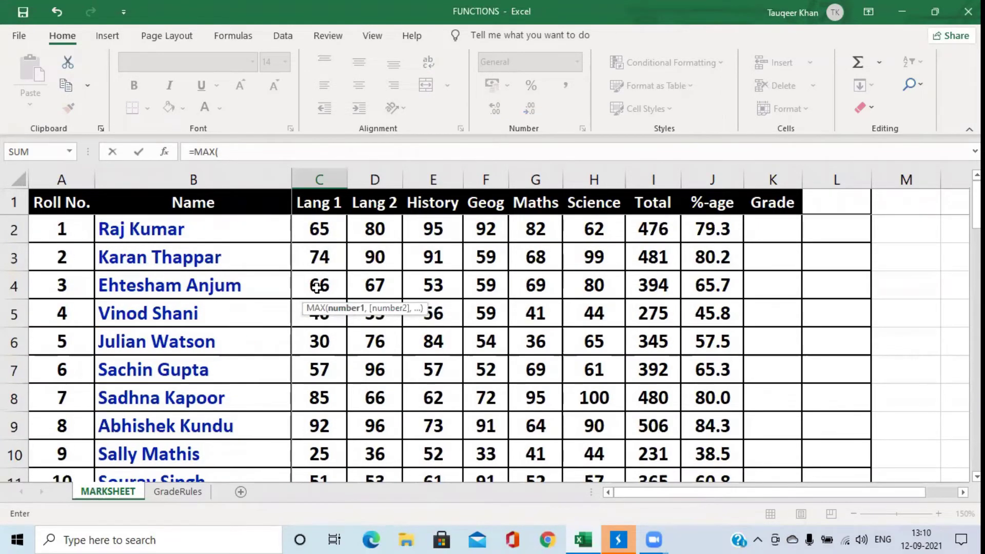
pyautogui.click(329, 229)
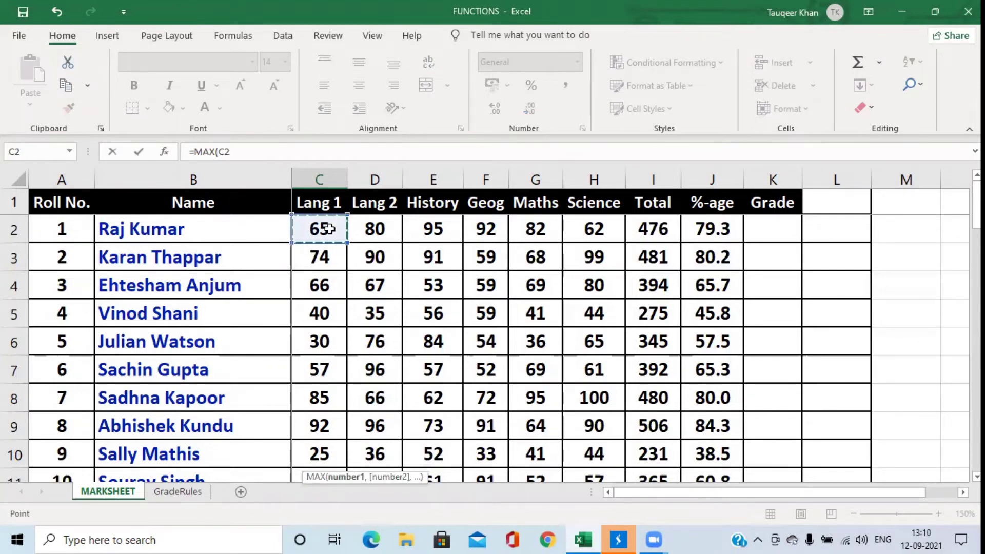
pyautogui.moveTo(329, 228); pyautogui.dragTo(330, 346)
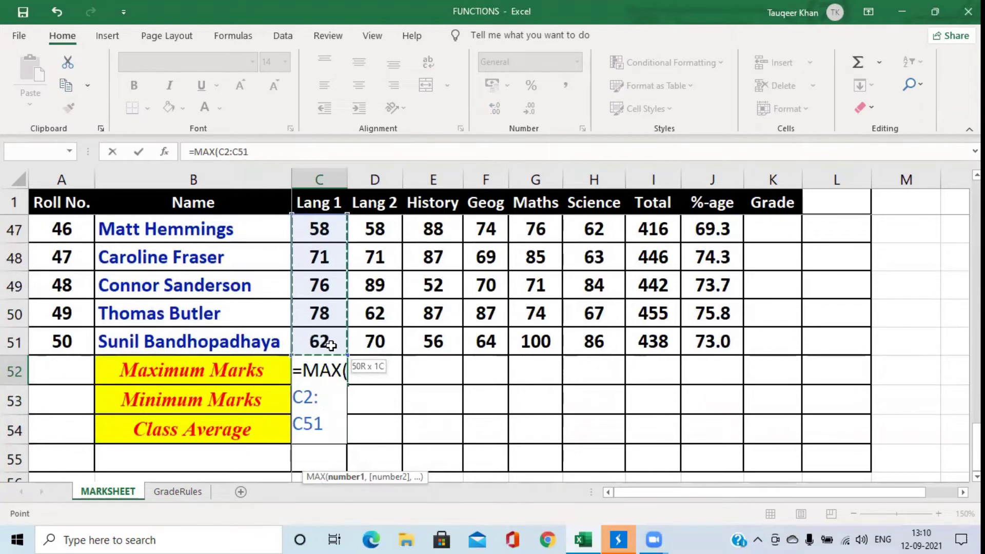
pyautogui.moveTo(330, 345); pyautogui.dragTo(330, 346)
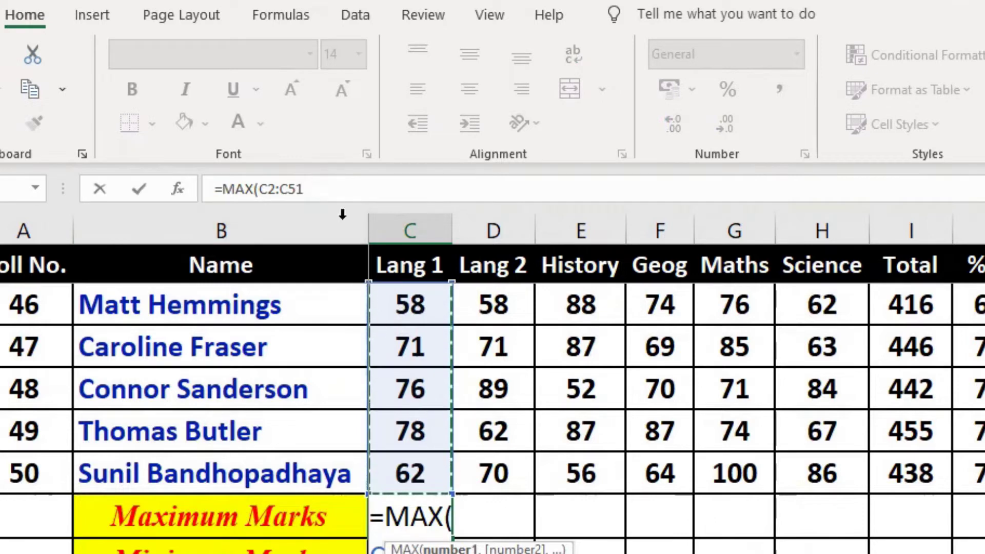
pyautogui.click(333, 190)
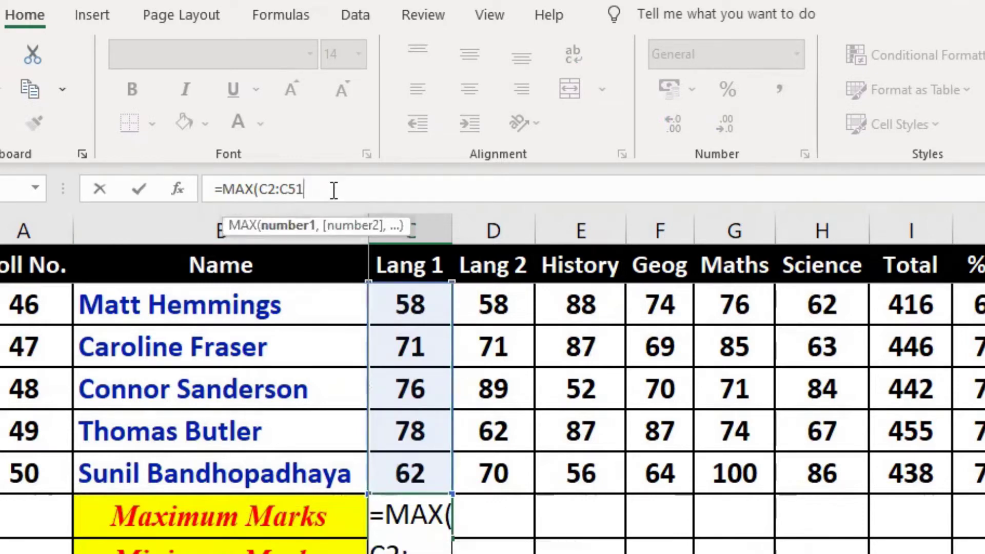
pyautogui.write(')')
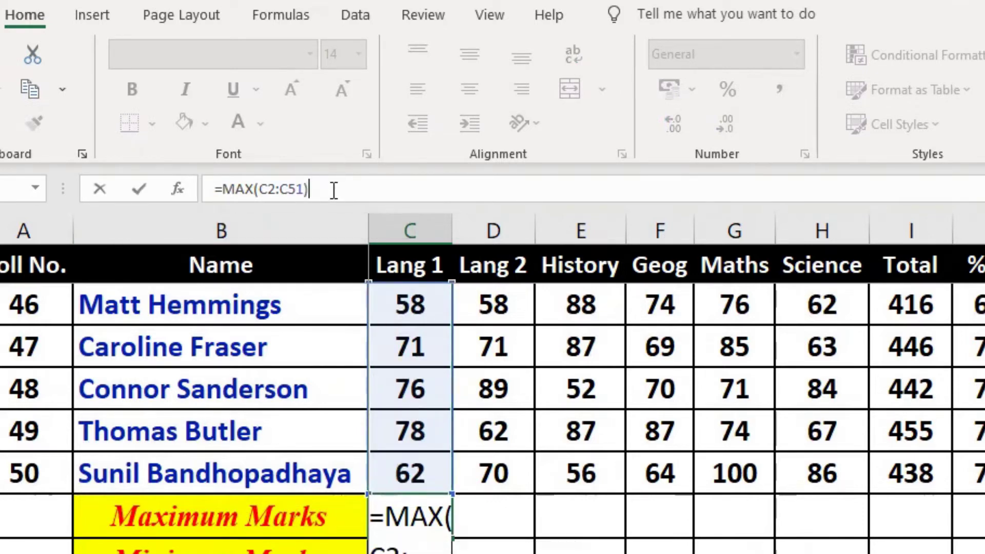
pyautogui.click(134, 184)
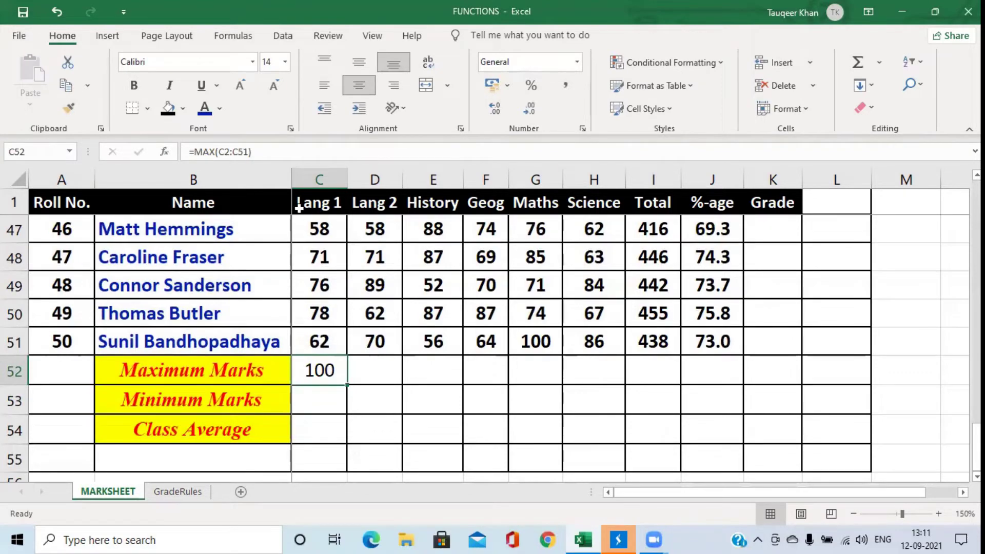
# Look through the Lang 1 marks from C2 to C51 for the highest score and compare it with the Maximum Marks formula in C52.
pyautogui.scroll(15, 319, 290)
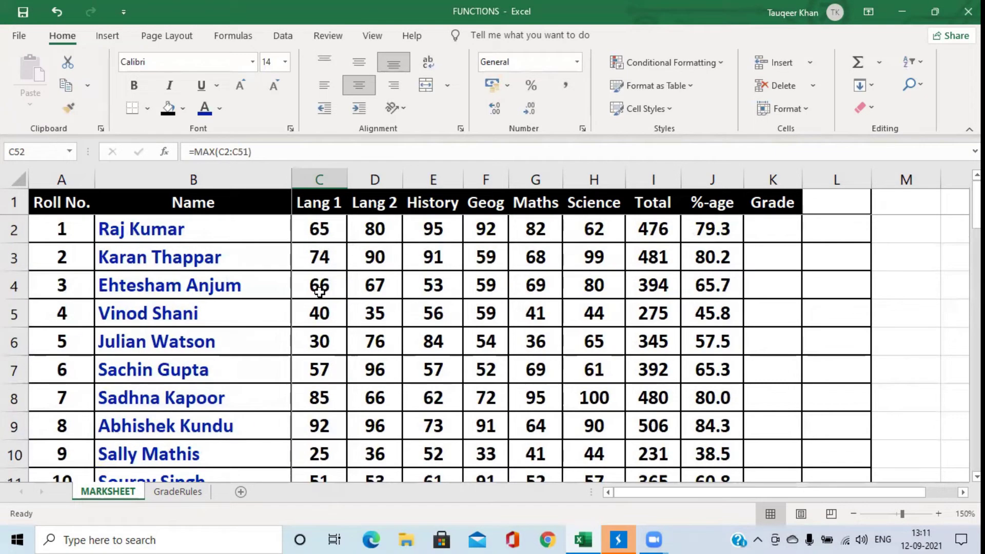
pyautogui.click(320, 229)
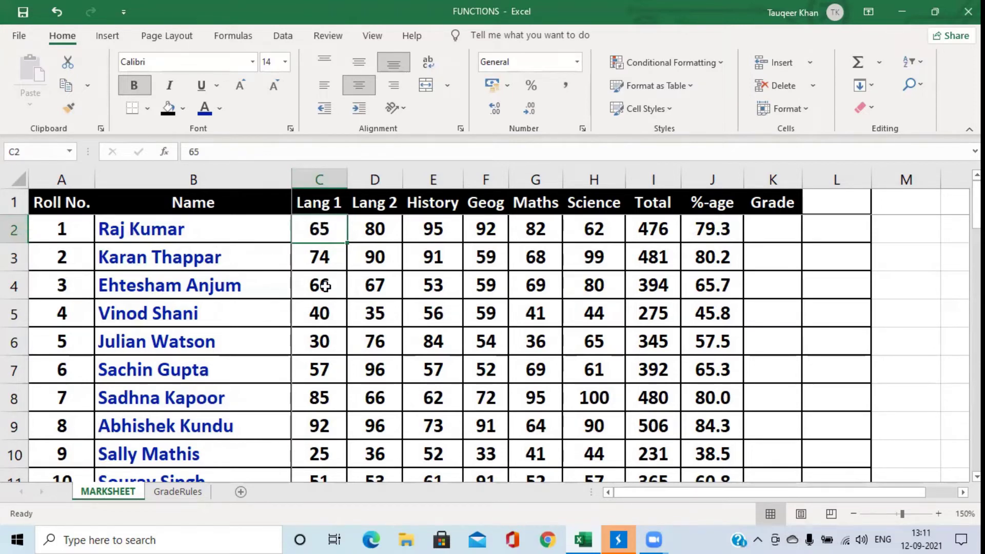
pyautogui.scroll(-14, 326, 285)
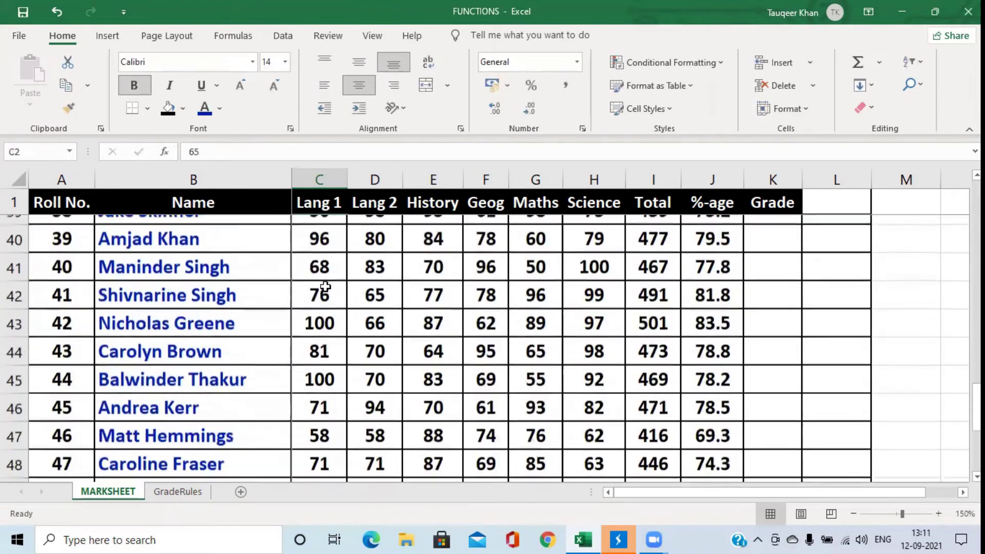
pyautogui.scroll(-1, 326, 285)
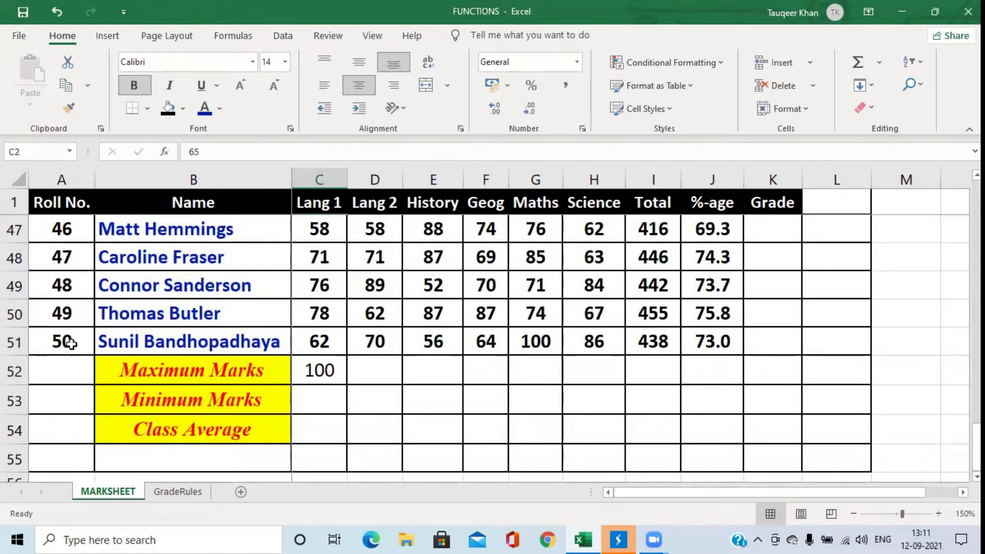
pyautogui.click(327, 371)
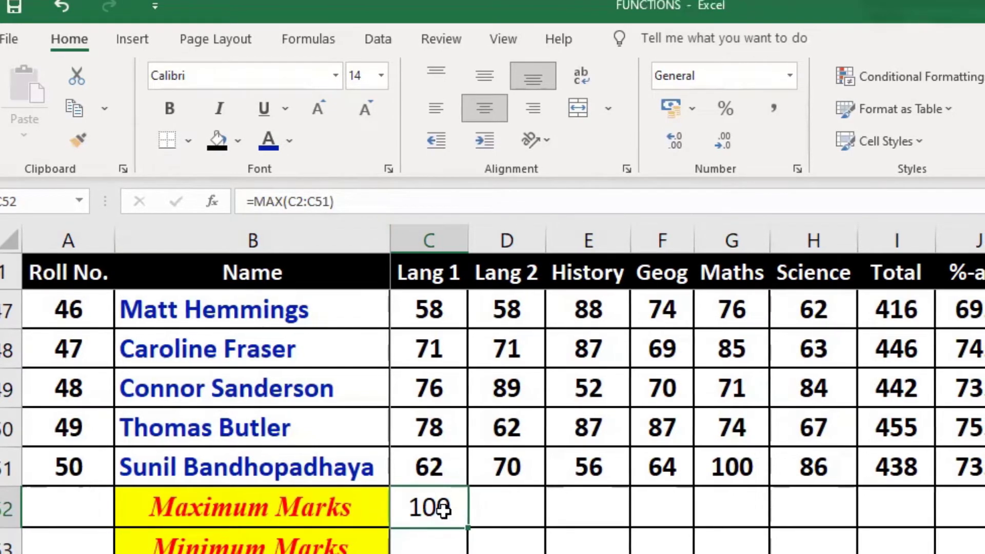
pyautogui.scroll(2, 443, 509)
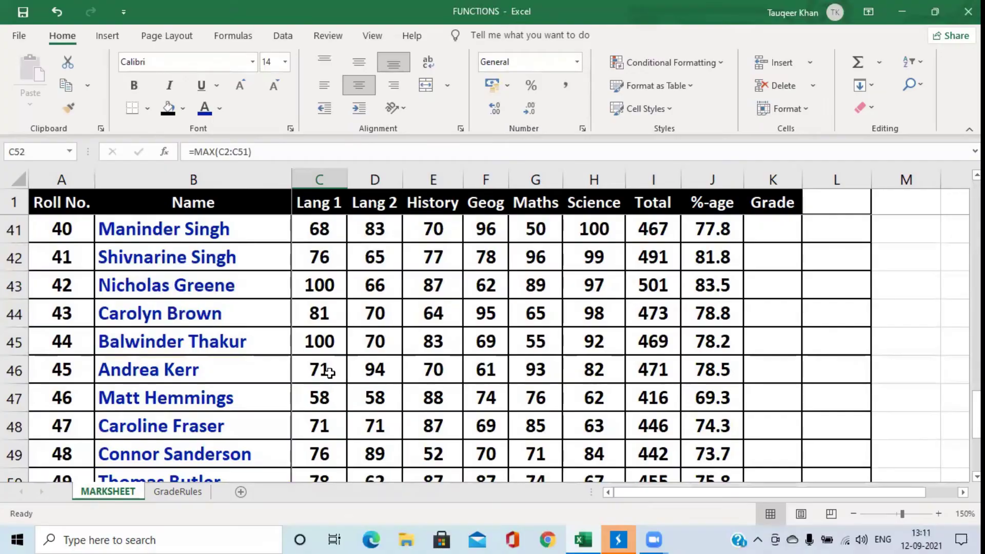
pyautogui.scroll(2, 329, 372)
pyautogui.scroll(11, 328, 373)
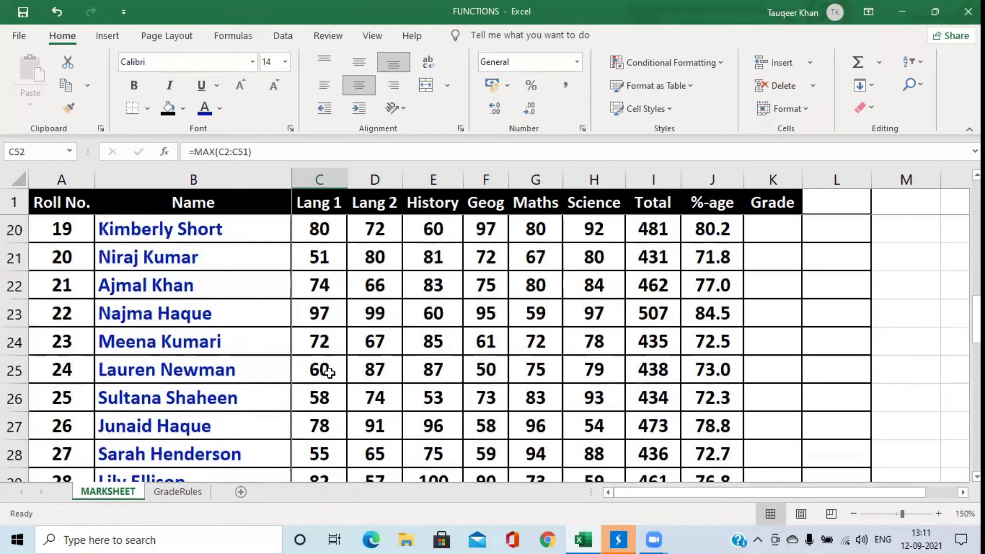
pyautogui.scroll(-9, 328, 373)
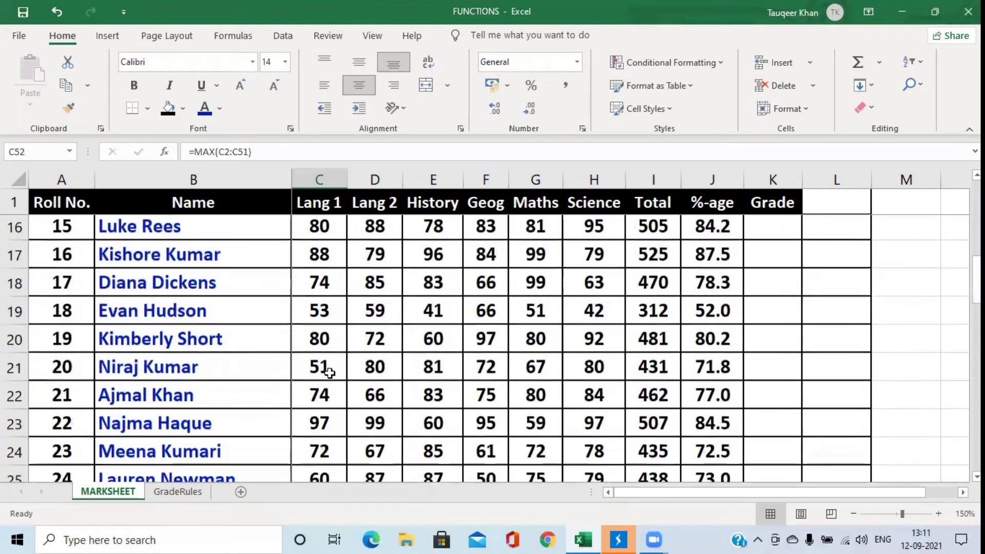
pyautogui.scroll(-3, 329, 373)
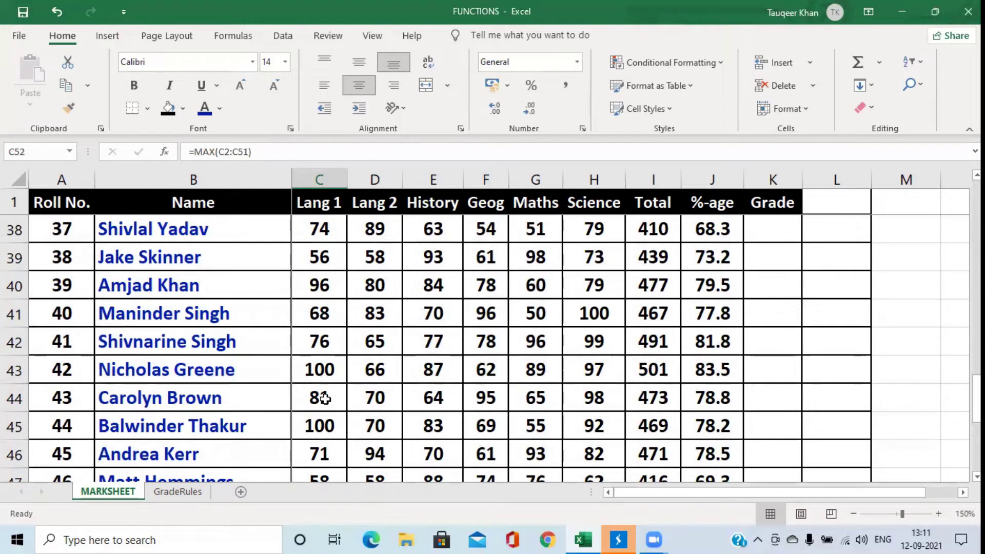
pyautogui.click(324, 425)
pyautogui.scroll(-5, 325, 425)
pyautogui.scroll(2, 324, 425)
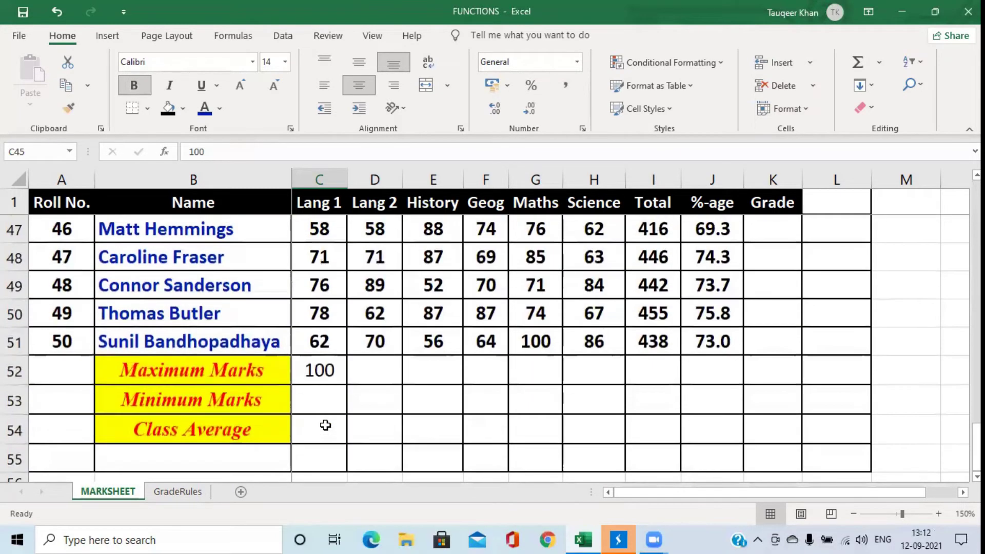
pyautogui.click(325, 374)
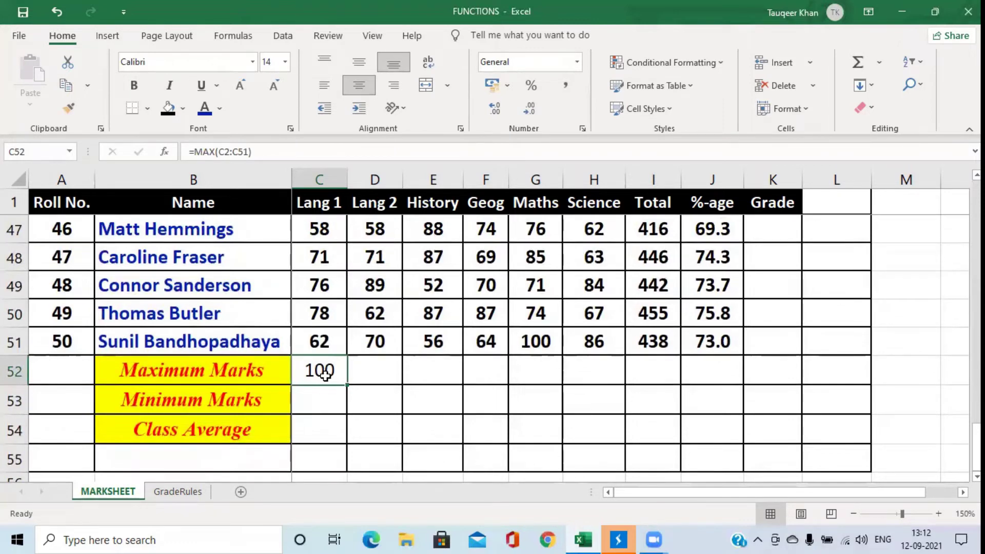
# Fill the Maximum Marks formula from C52 across to J52, covering the remaining subjects, Total and %-age.
pyautogui.click(652, 361)
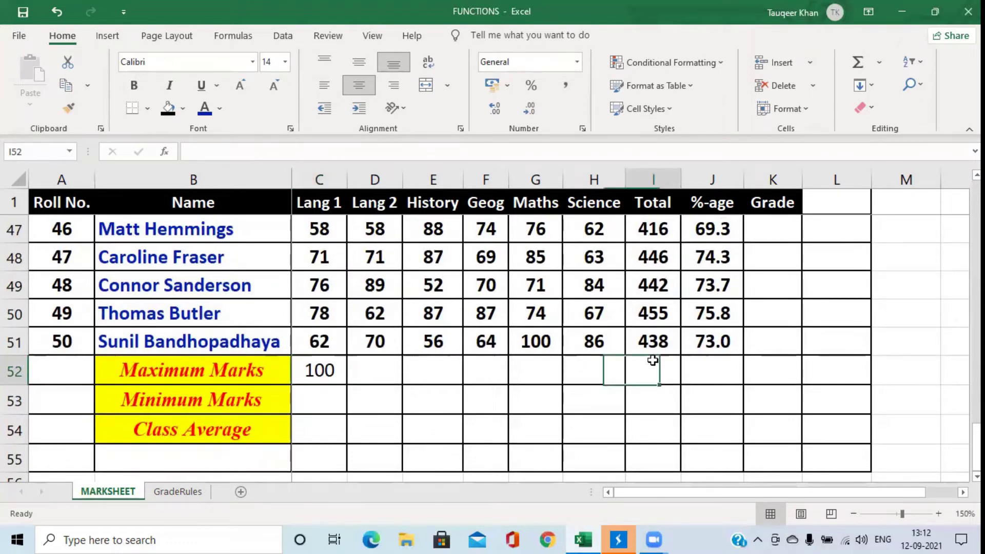
pyautogui.click(715, 374)
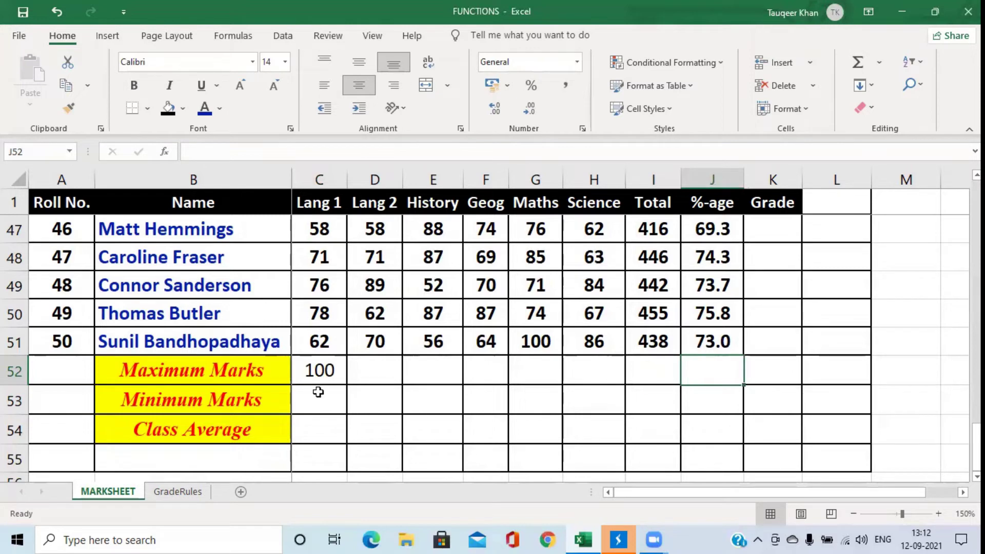
pyautogui.click(332, 370)
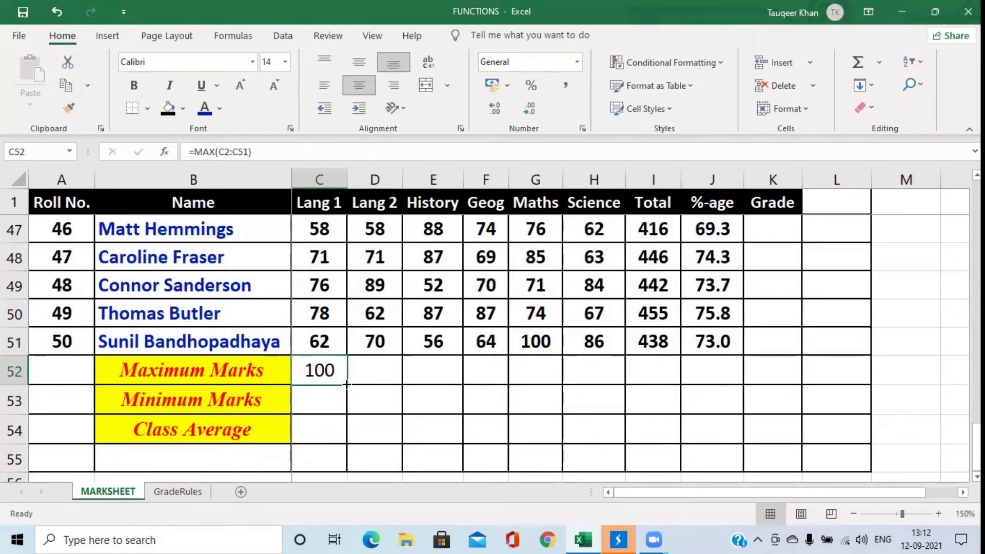
pyautogui.moveTo(346, 384); pyautogui.dragTo(726, 379)
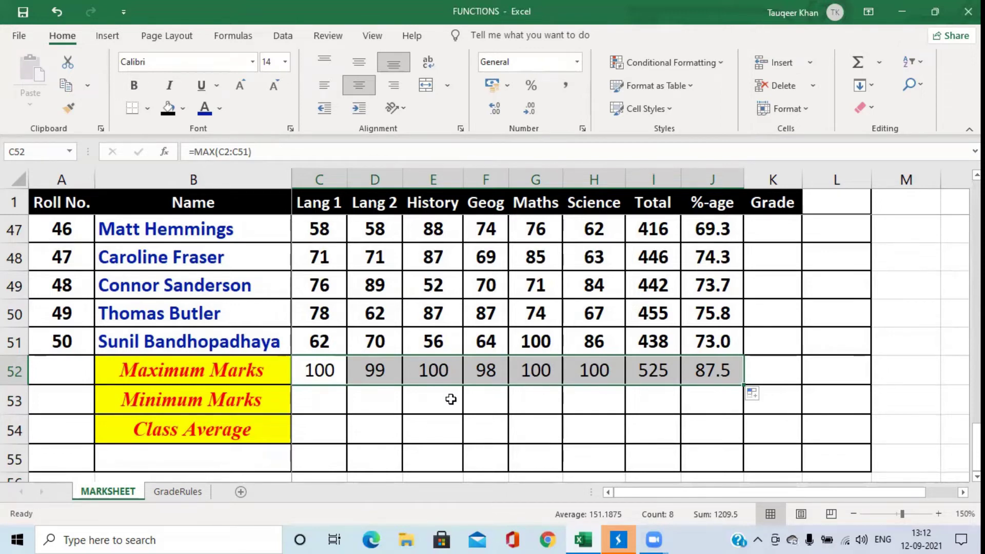
# Calculate the Lang 1 minimum marks in C53 with the formula =MIN(C2:C51).
pyautogui.click(321, 407)
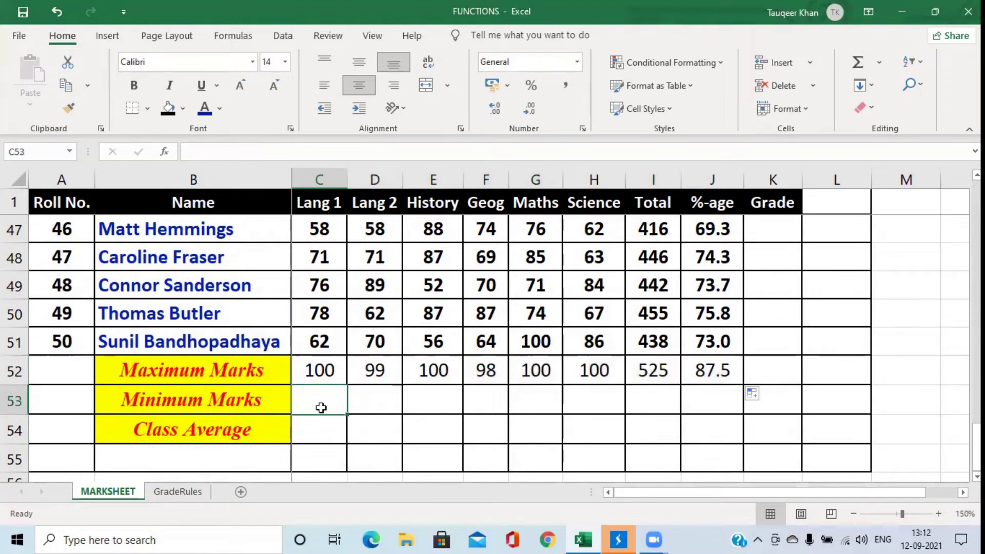
pyautogui.write('=MIN')
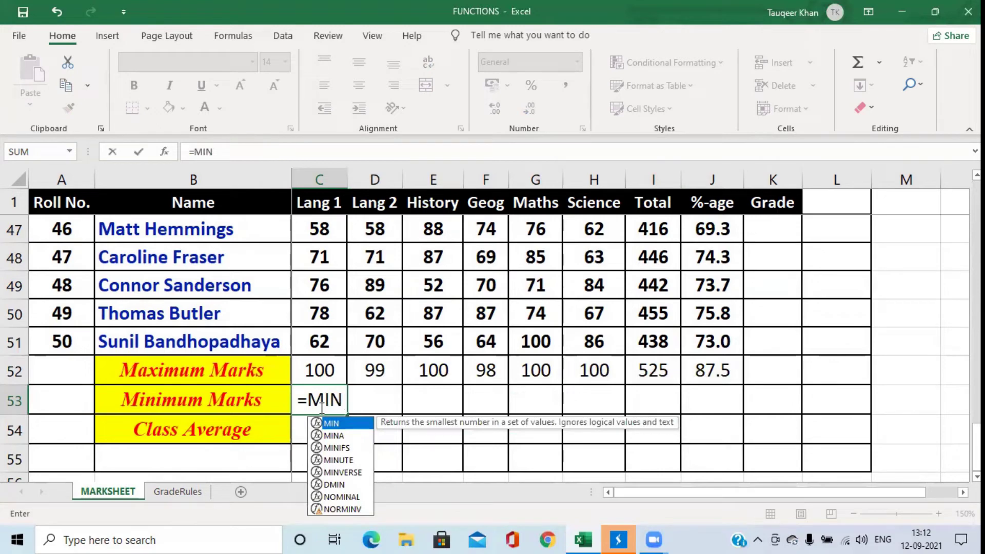
pyautogui.write('(')
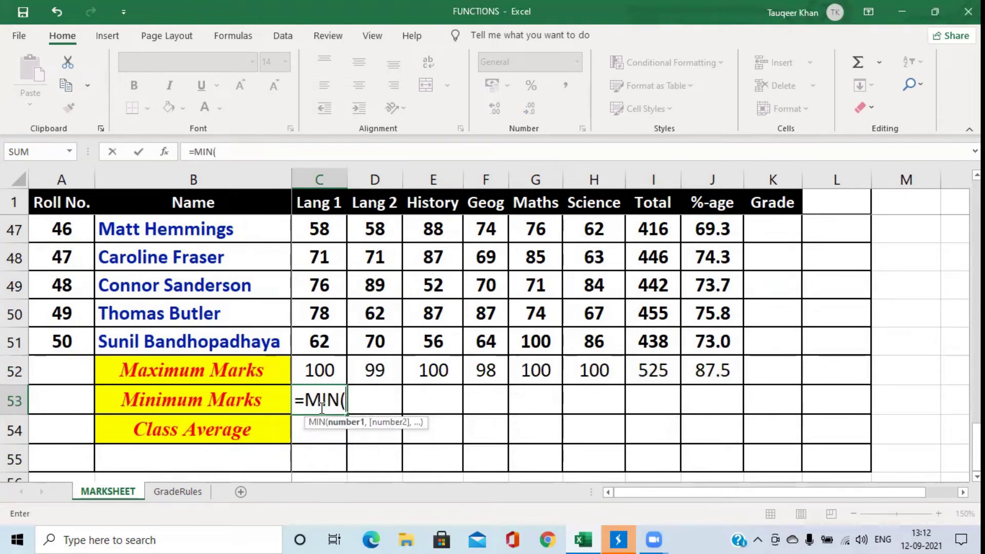
pyautogui.scroll(2, 322, 314)
pyautogui.scroll(13, 323, 314)
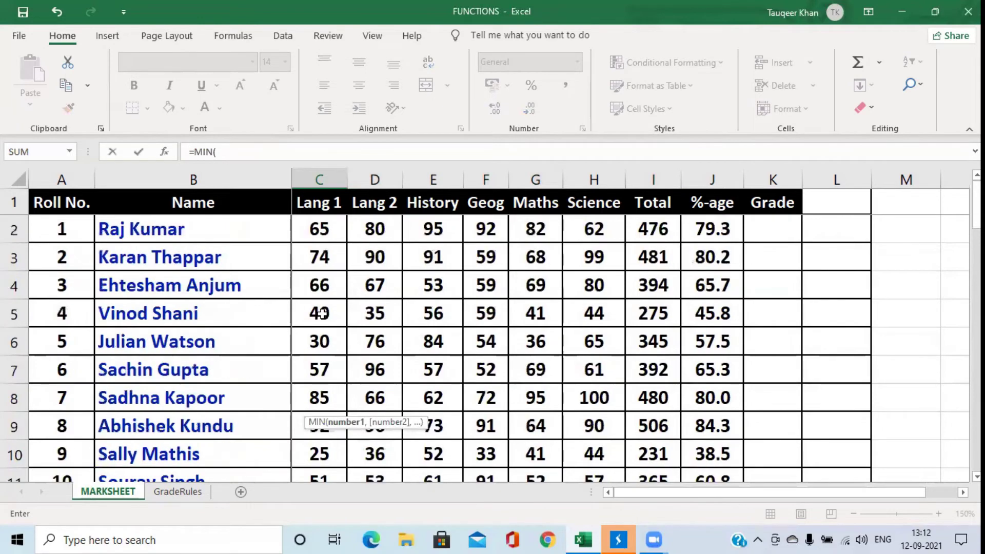
pyautogui.moveTo(327, 225); pyautogui.dragTo(325, 369)
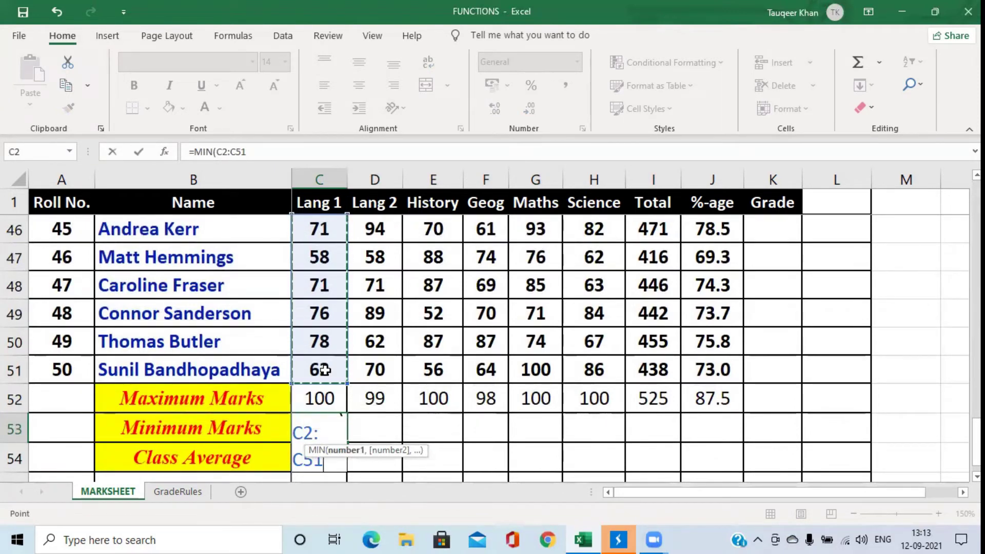
pyautogui.write(')')
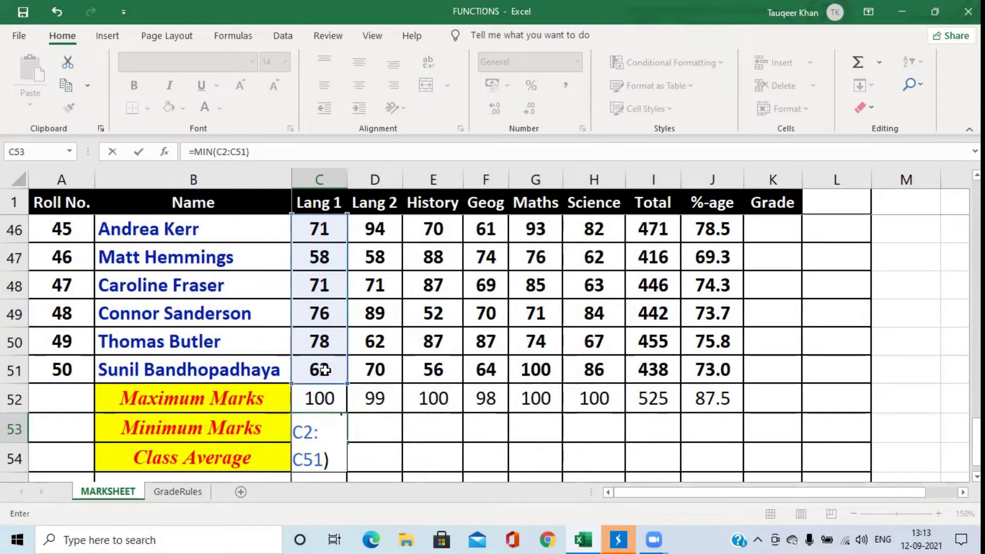
pyautogui.click(139, 153)
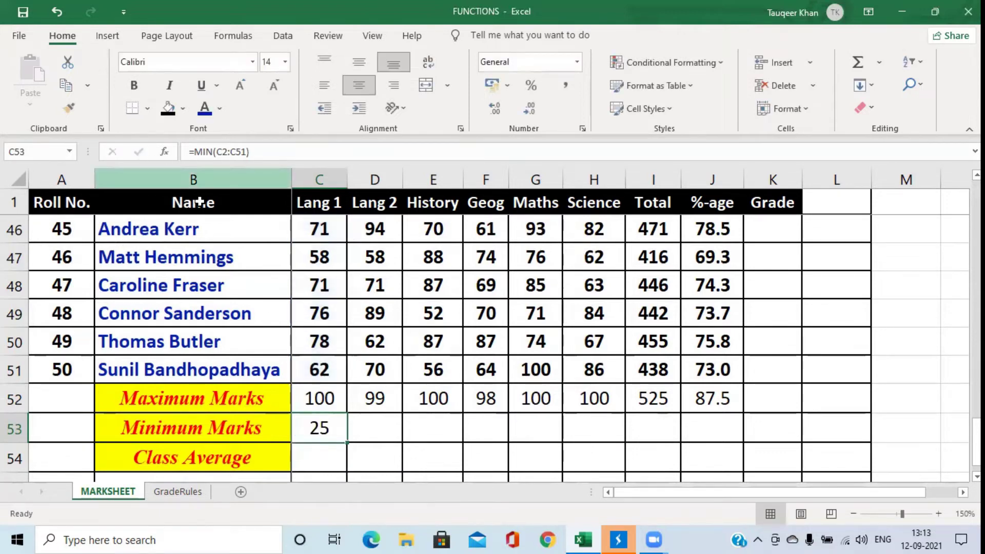
# Look through the Lang 1 marks for the lowest score and compare it with the Minimum Marks result in C53.
pyautogui.click(326, 323)
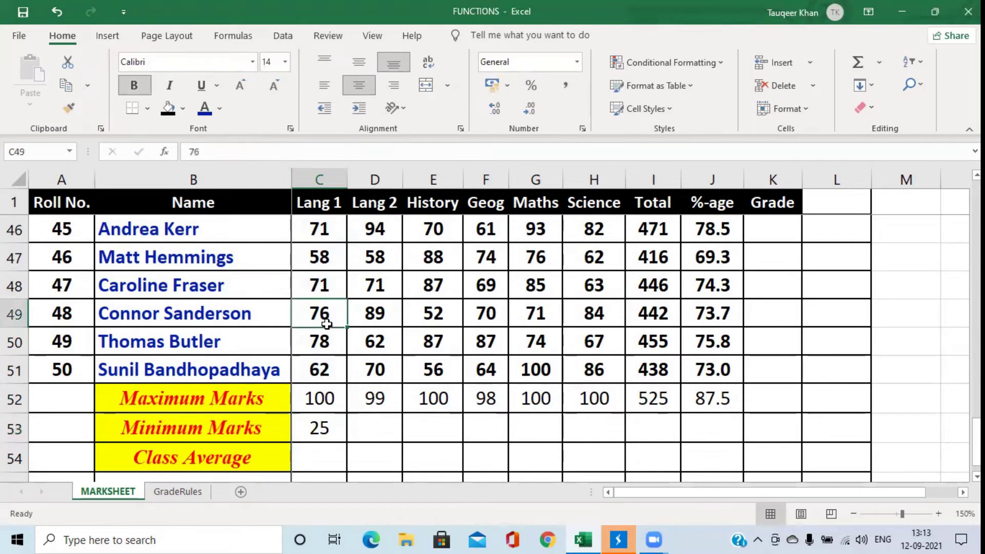
pyautogui.scroll(3, 326, 323)
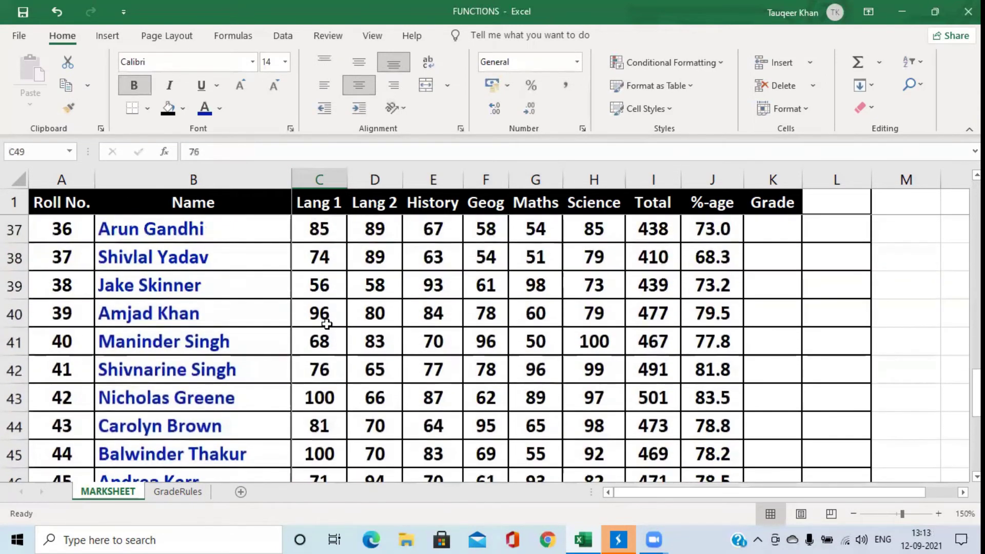
pyautogui.moveTo(326, 323); pyautogui.dragTo(320, 400)
pyautogui.click(319, 398)
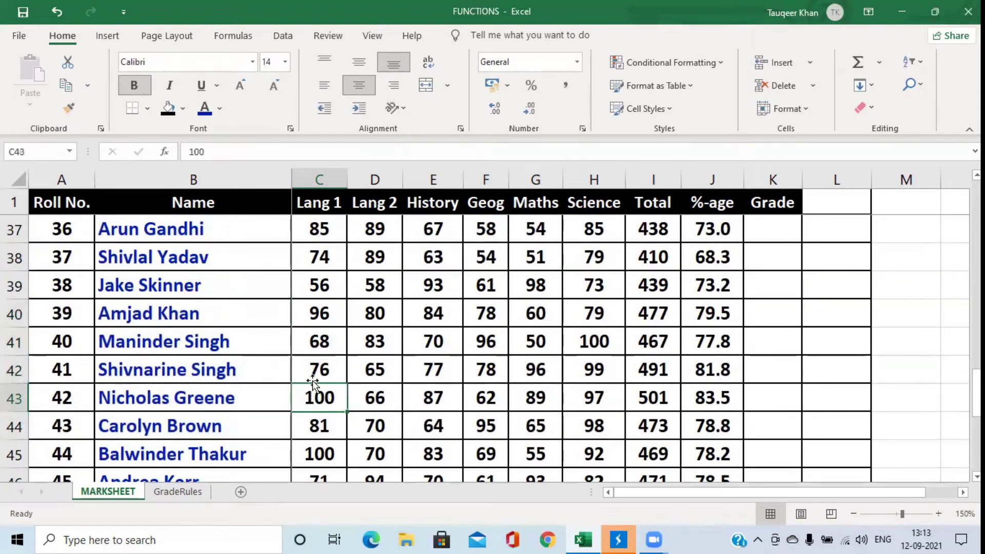
pyautogui.moveTo(317, 313); pyautogui.dragTo(319, 400)
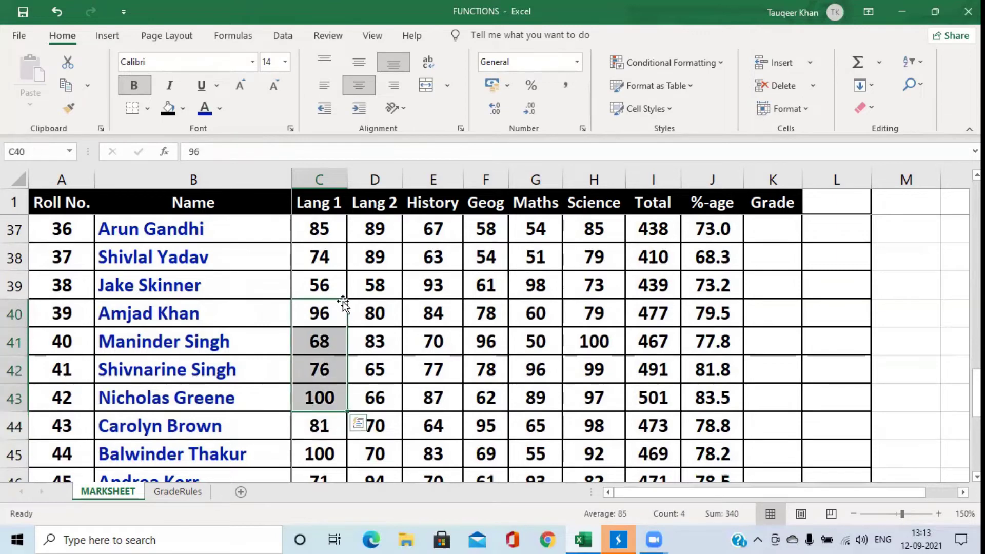
pyautogui.click(331, 286)
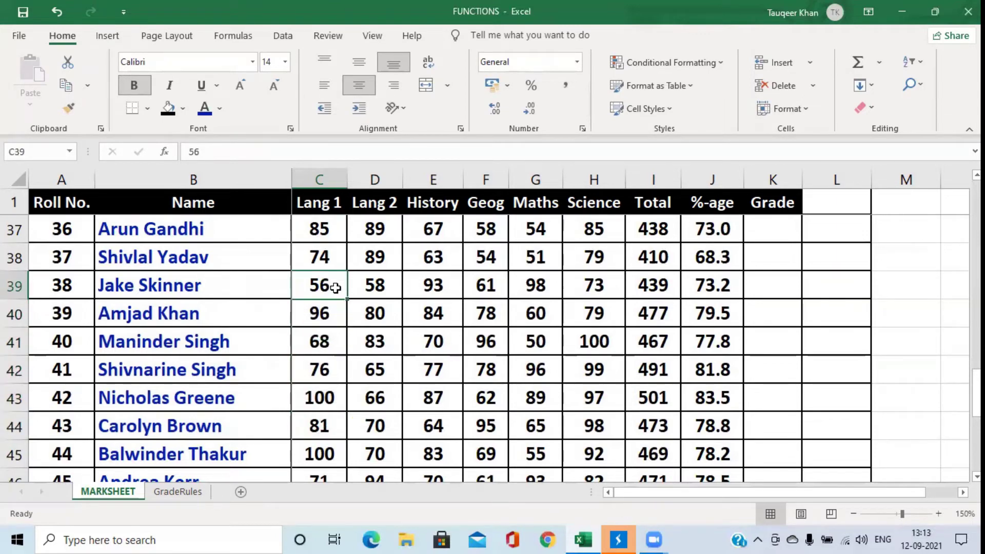
pyautogui.scroll(4, 336, 288)
pyautogui.scroll(8, 336, 288)
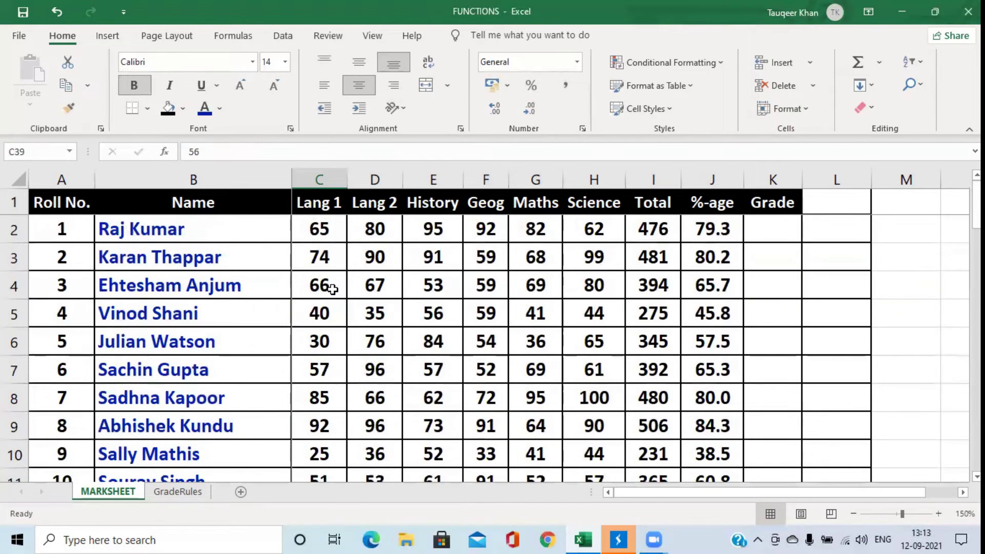
pyautogui.scroll(-4, 333, 289)
pyautogui.click(332, 289)
pyautogui.doubleClick(332, 289)
pyautogui.click(371, 327)
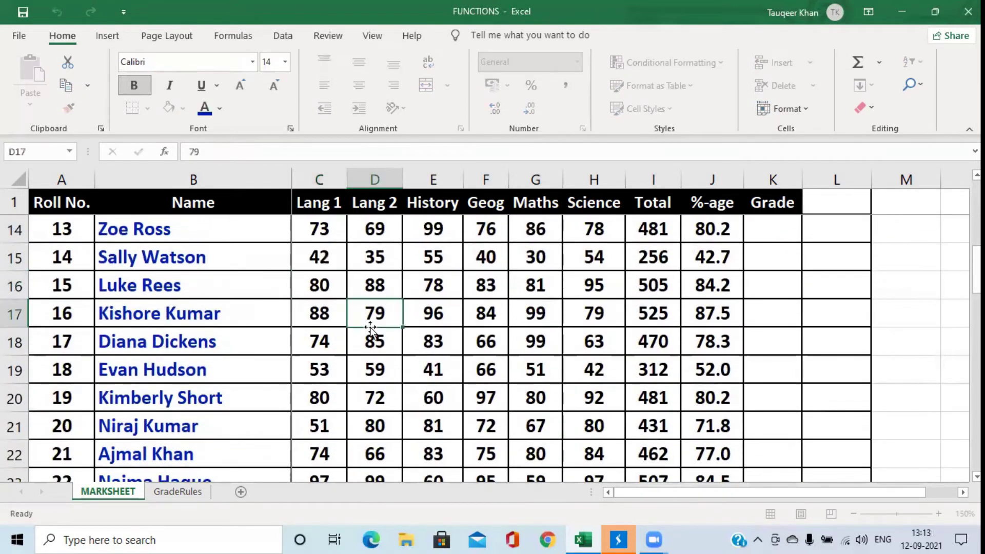
pyautogui.scroll(-6, 370, 327)
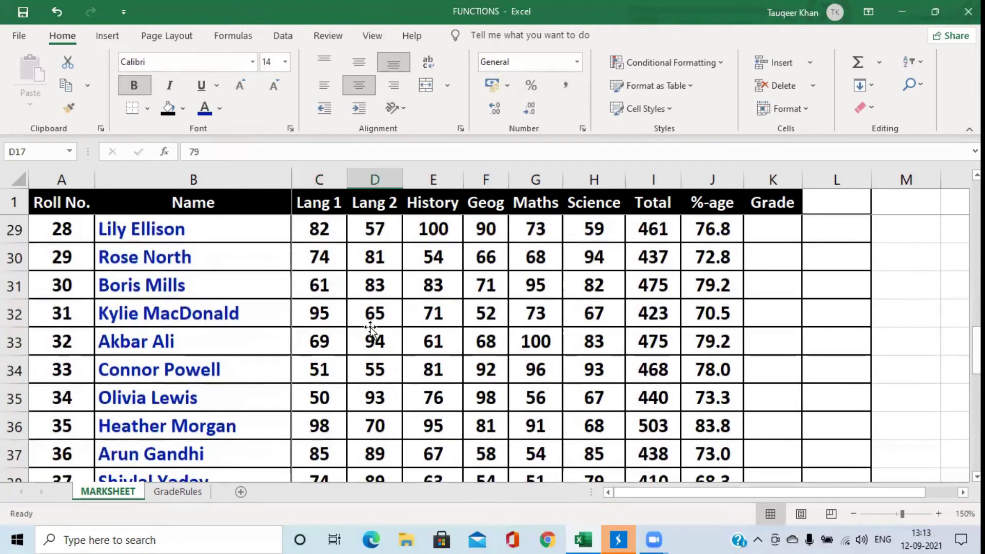
pyautogui.scroll(-6, 370, 328)
pyautogui.scroll(2, 370, 327)
pyautogui.scroll(6, 370, 327)
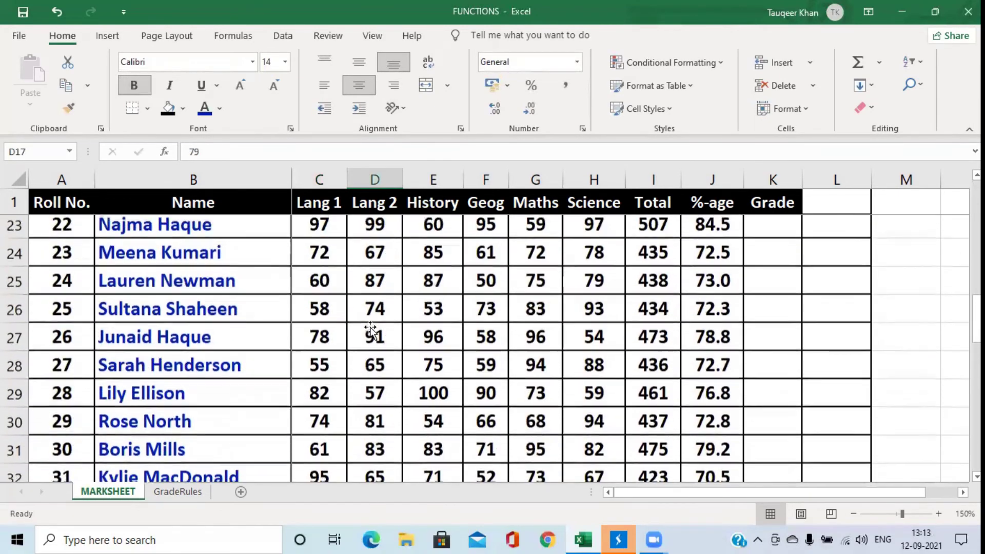
pyautogui.scroll(5, 370, 327)
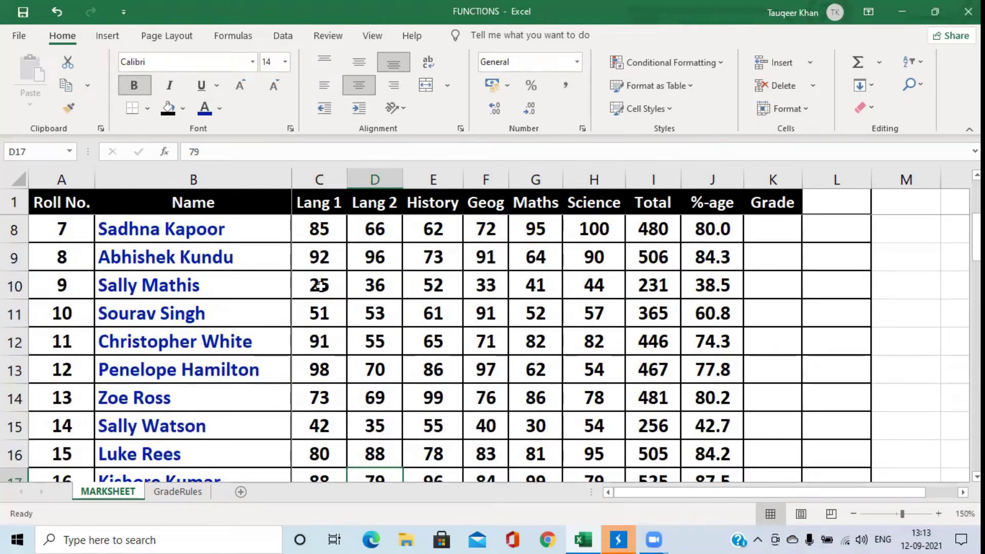
pyautogui.scroll(-8, 410, 324)
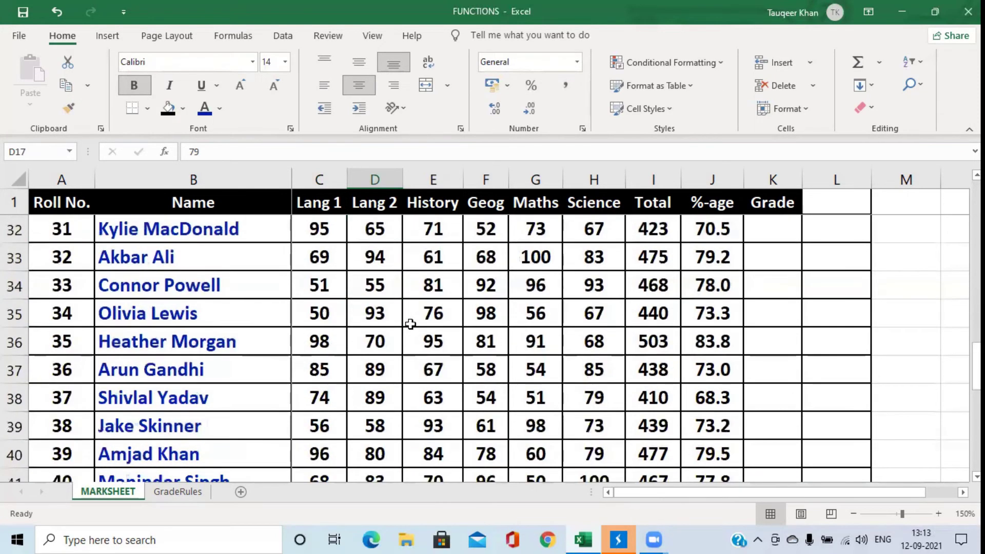
pyautogui.scroll(-6, 410, 324)
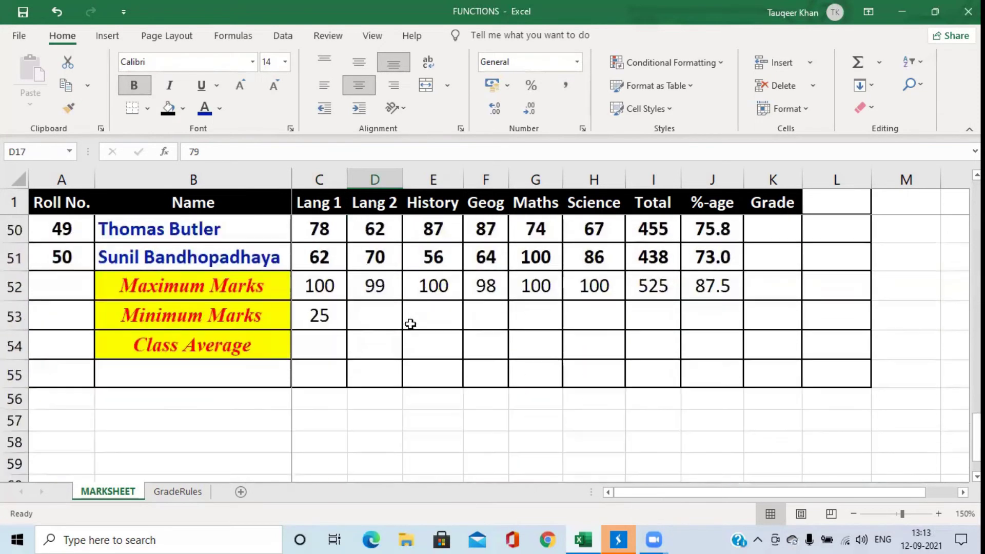
pyautogui.click(335, 318)
pyautogui.click(369, 321)
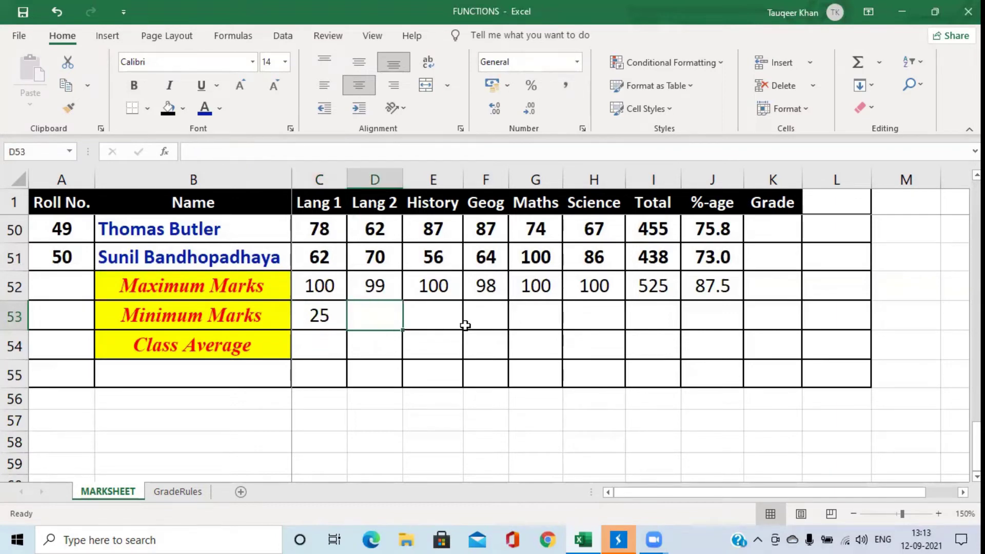
# Fill the Minimum Marks formula from C53 across to J53, covering the remaining subjects, Total and %-age.
pyautogui.click(328, 314)
pyautogui.moveTo(347, 331); pyautogui.dragTo(723, 334)
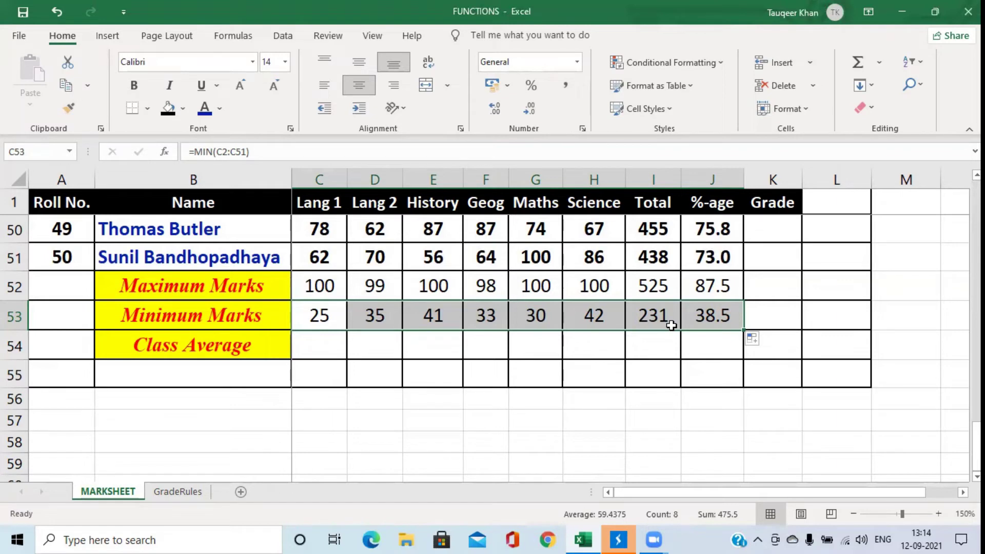
# Calculate the Lang 1 class average in C54 with the formula =AVERAGE(C2:C51).
pyautogui.click(328, 346)
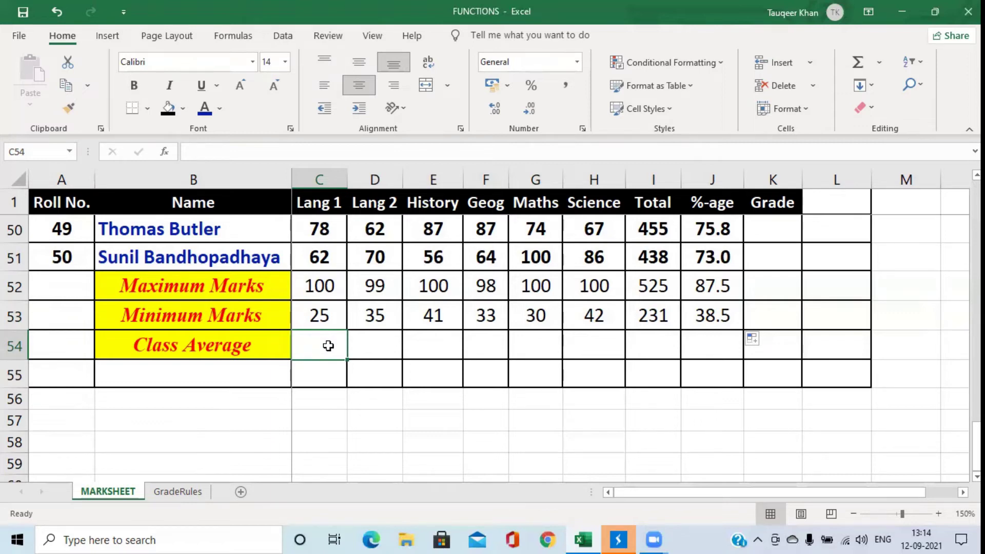
pyautogui.write('=A')
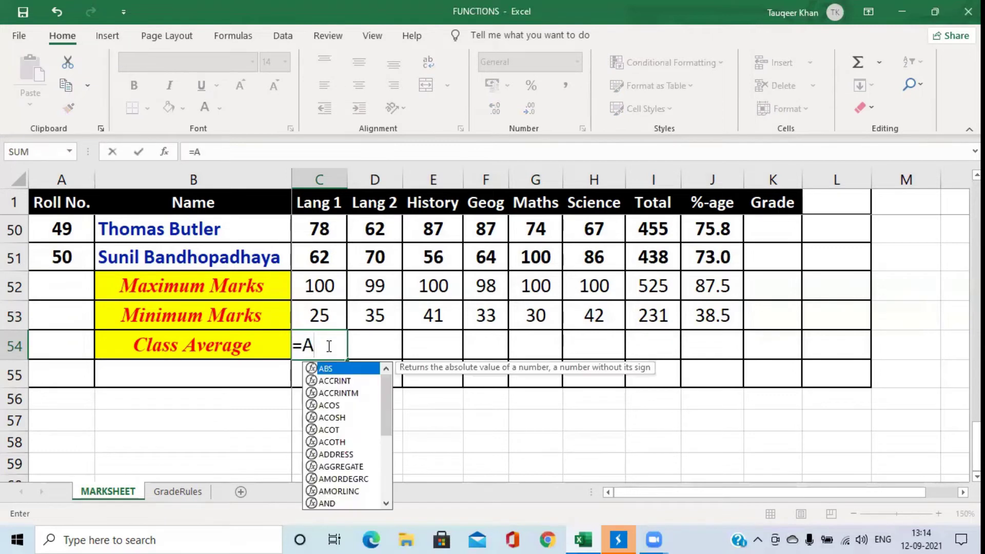
pyautogui.write('VERAGE')
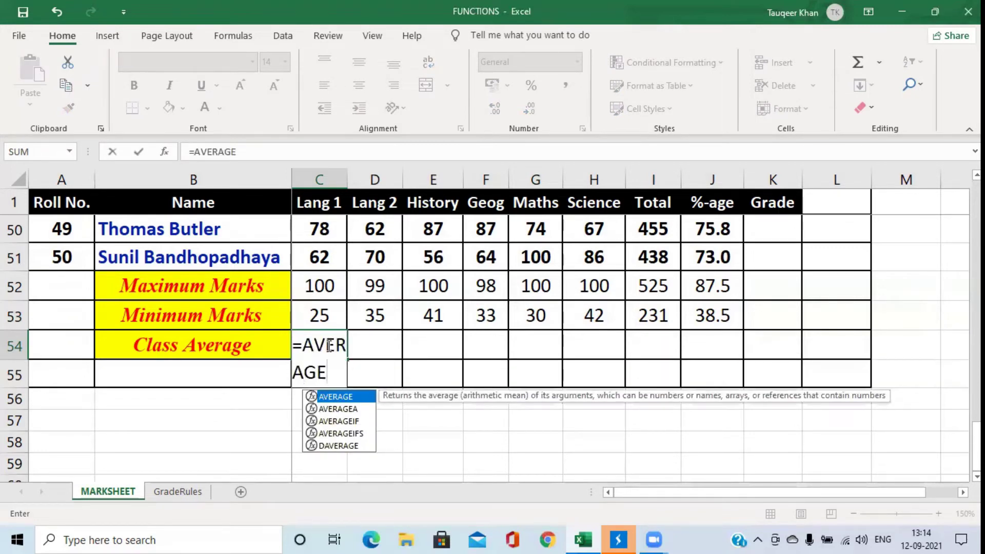
pyautogui.write('(')
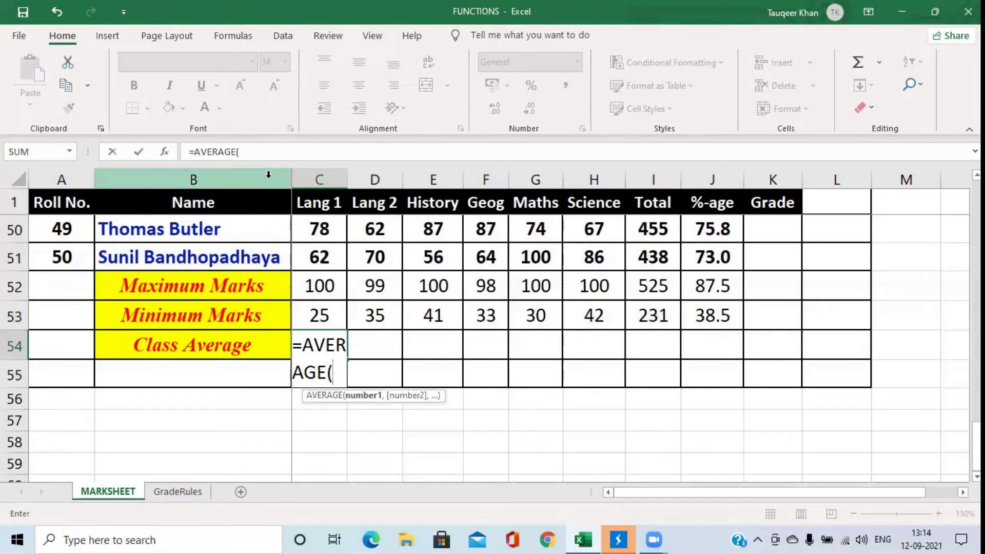
pyautogui.click(263, 151)
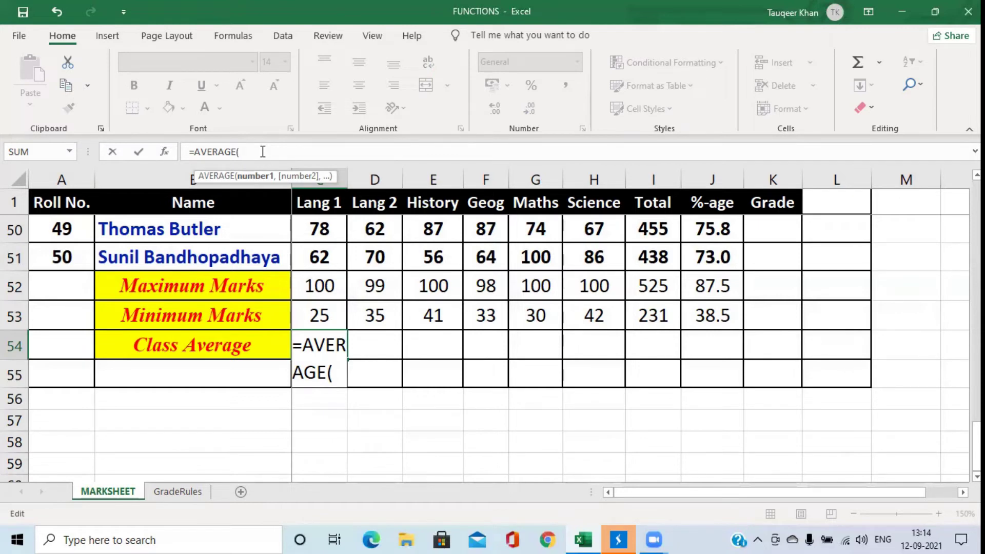
pyautogui.write('C2')
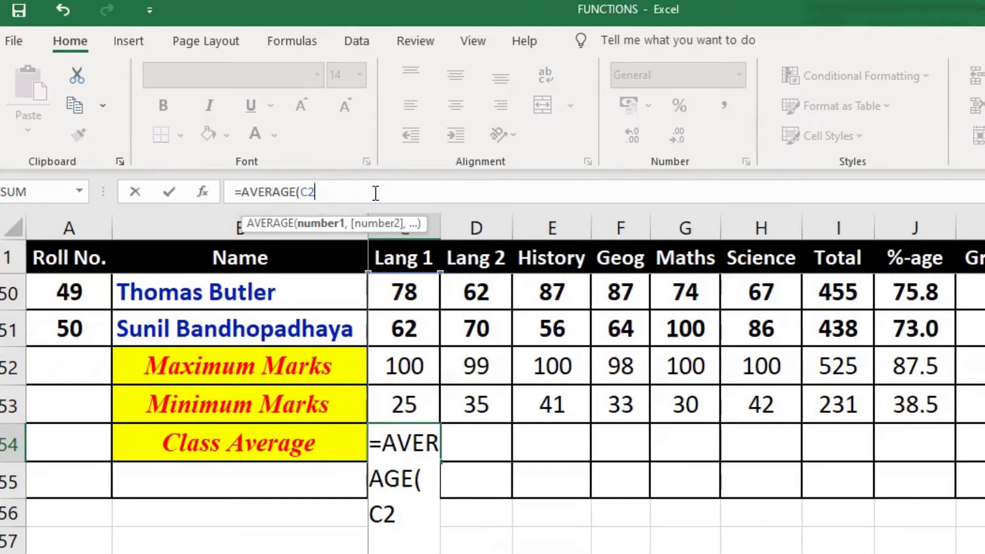
pyautogui.write(':')
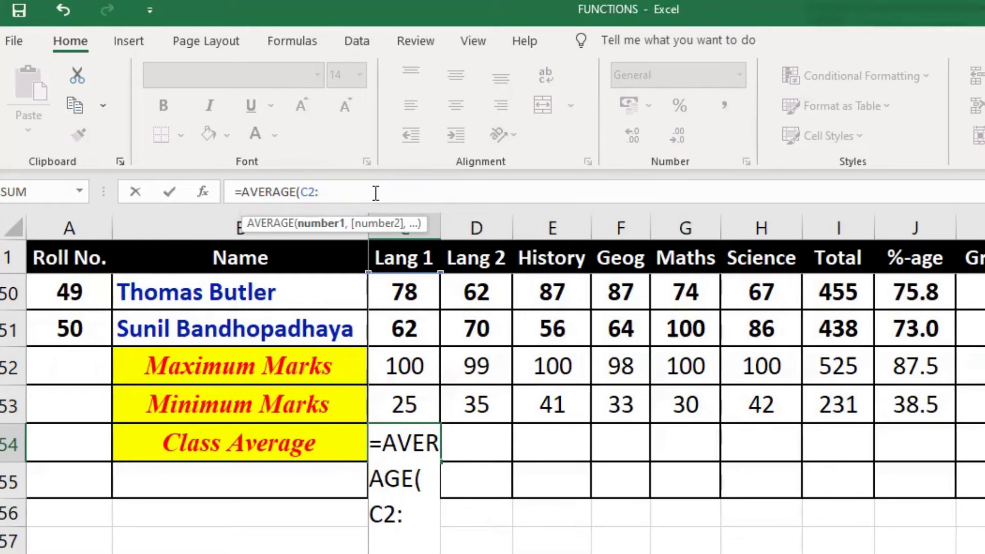
pyautogui.write('C51')
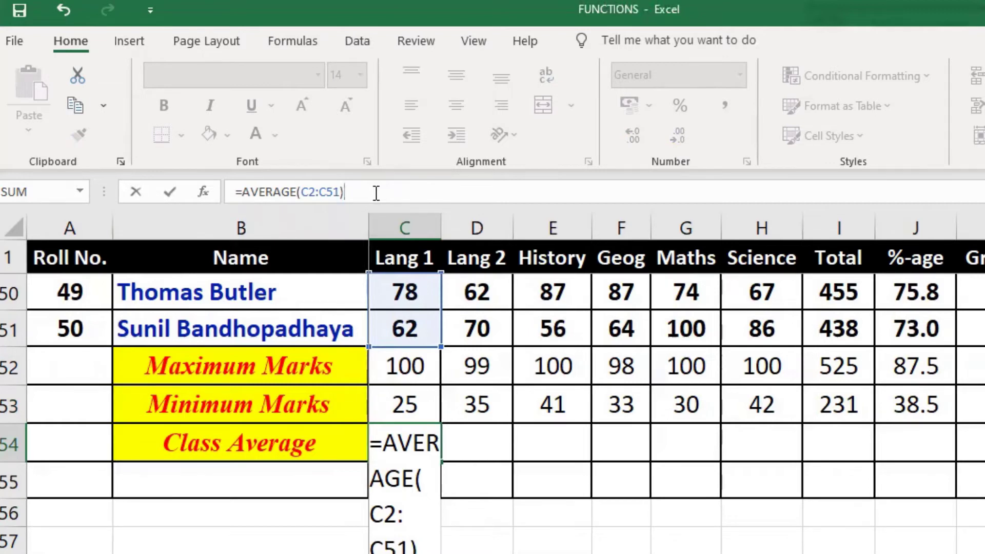
pyautogui.click(174, 192)
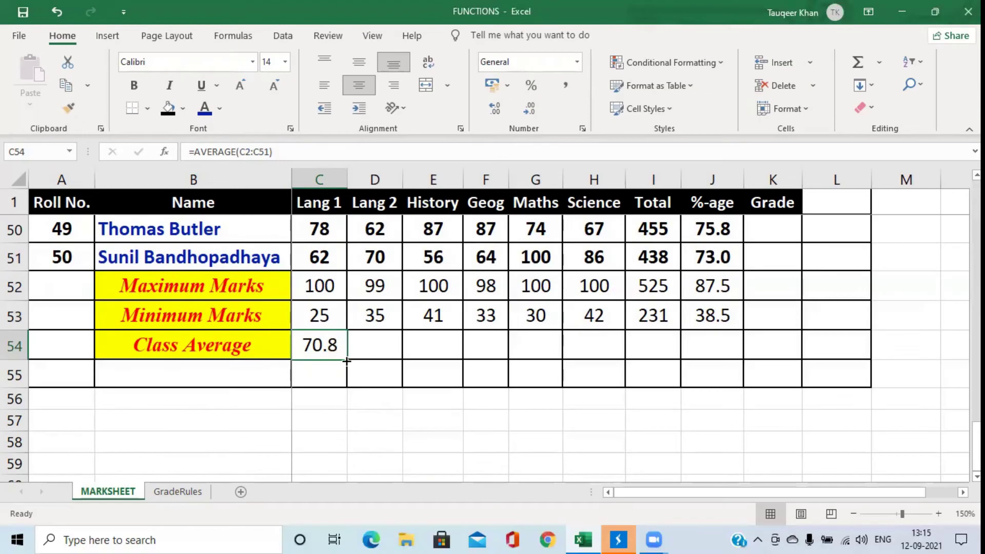
# Fill the Class Average formula from C54 across to J54, covering the remaining subjects, Total and %-age.
pyautogui.moveTo(441, 461); pyautogui.dragTo(656, 459)
pyautogui.moveTo(513, 356); pyautogui.dragTo(729, 352)
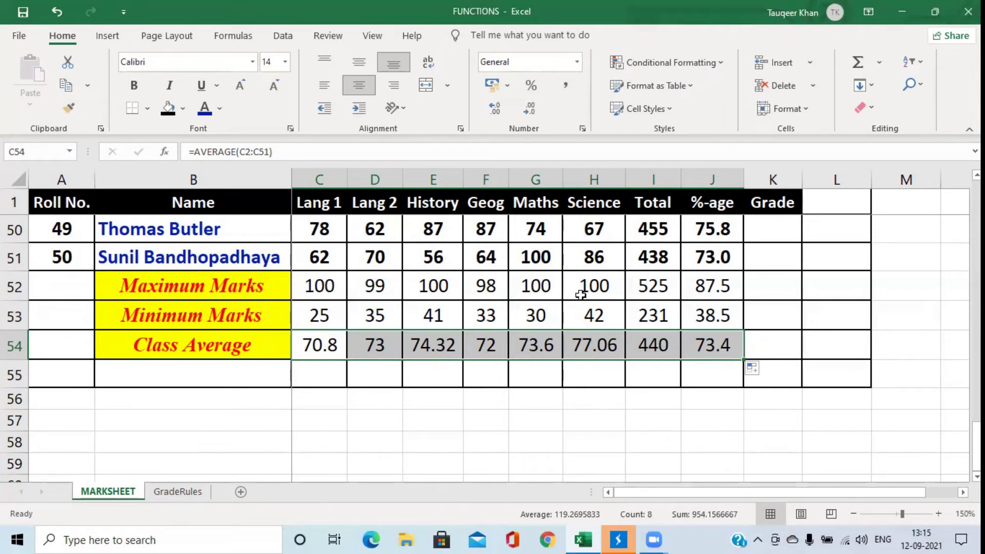
# Review the percentage ranges and their grades on the GradeRules sheet, and return to the MARKSHEET sheet.
pyautogui.scroll(16, 578, 291)
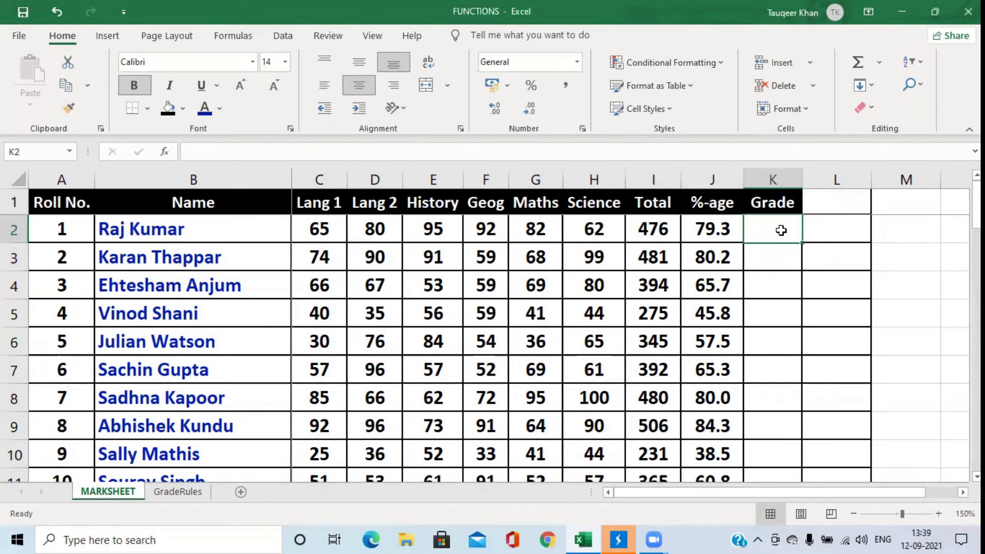
pyautogui.click(182, 492)
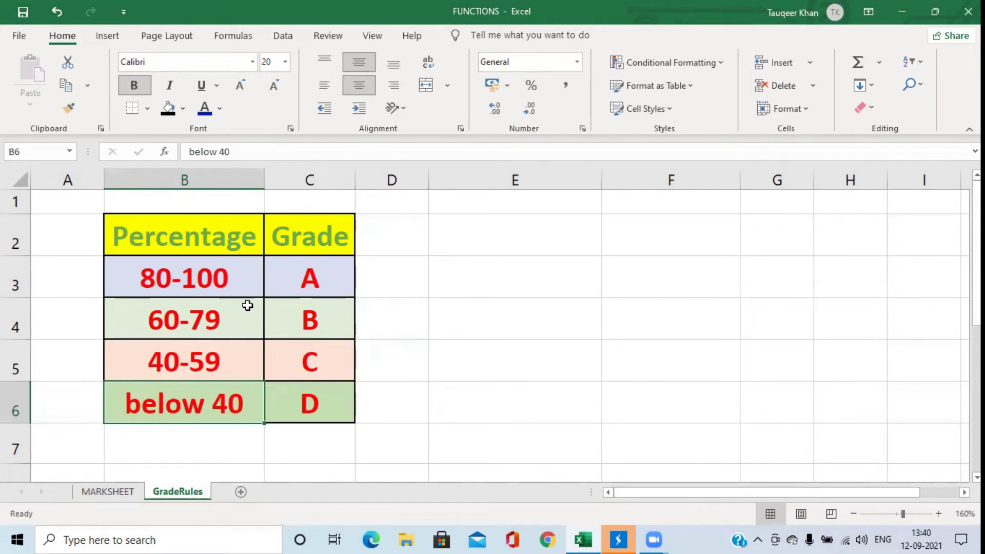
pyautogui.click(124, 495)
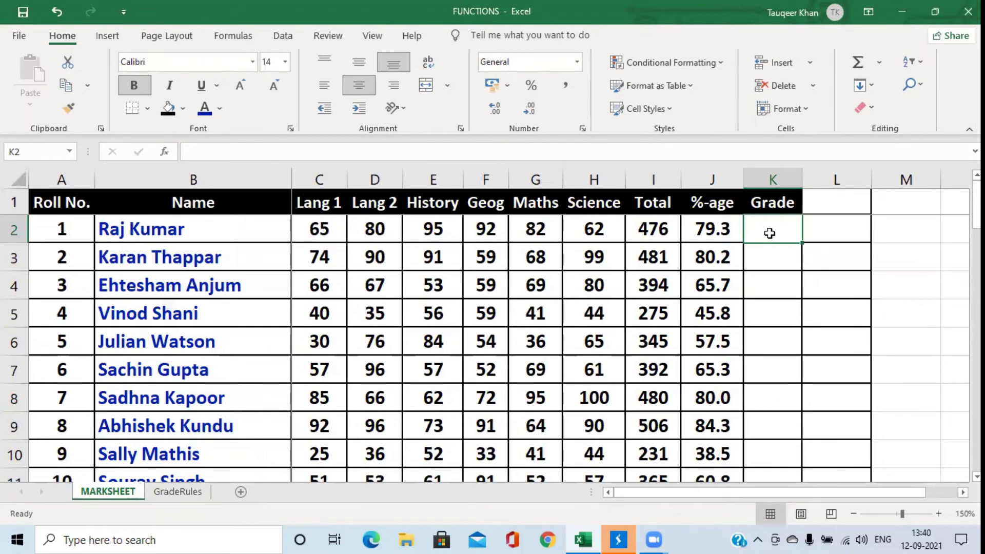
# Begin the Grade formula in K2 with an IF that returns "A" when J2>=80, leaving its false argument open.
pyautogui.click(773, 264)
pyautogui.click(773, 232)
pyautogui.write('=')
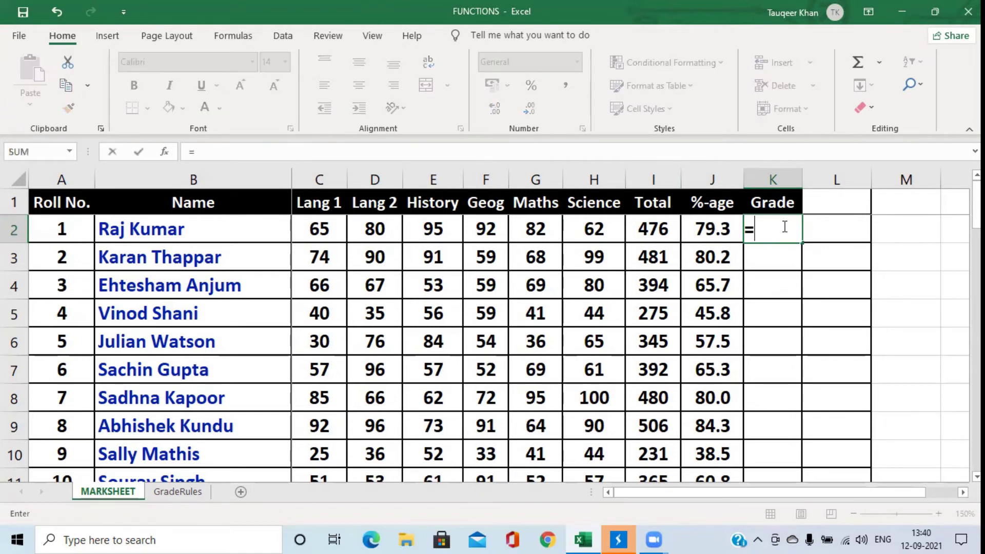
pyautogui.write('IF')
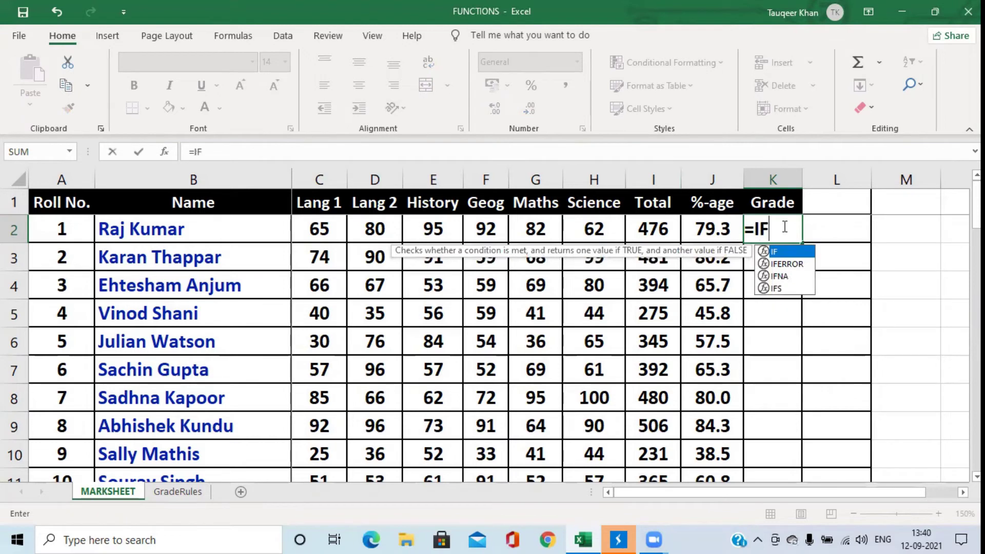
pyautogui.write('(J')
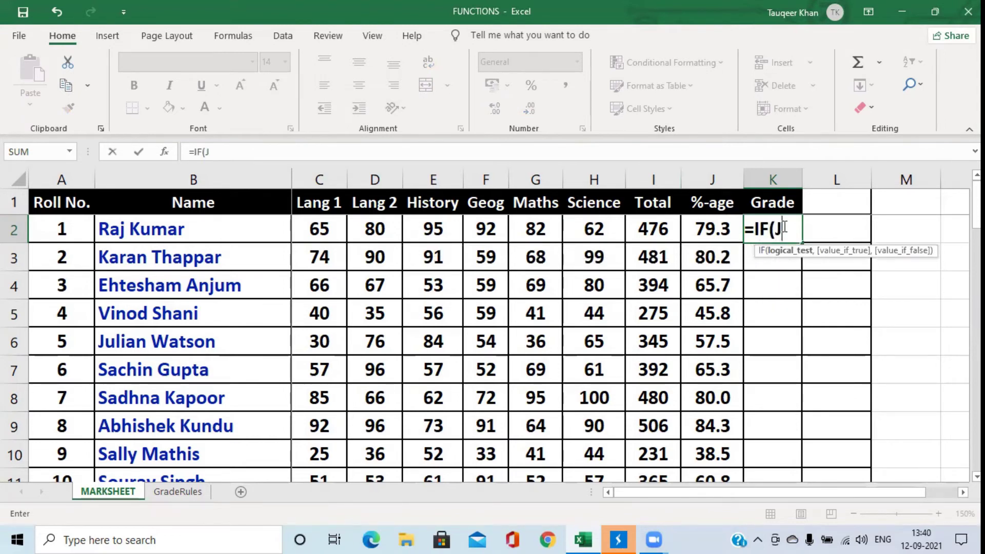
pyautogui.write('2')
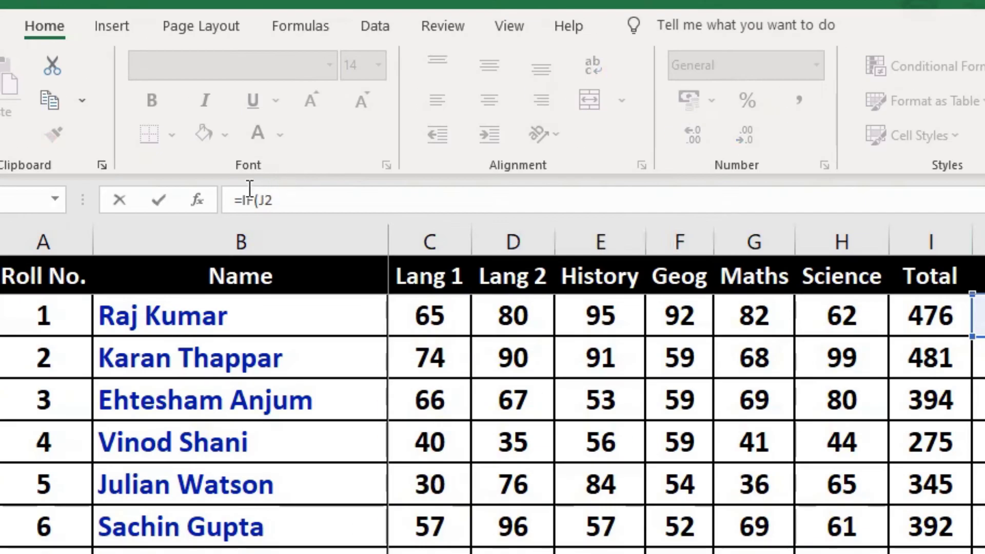
pyautogui.click(293, 199)
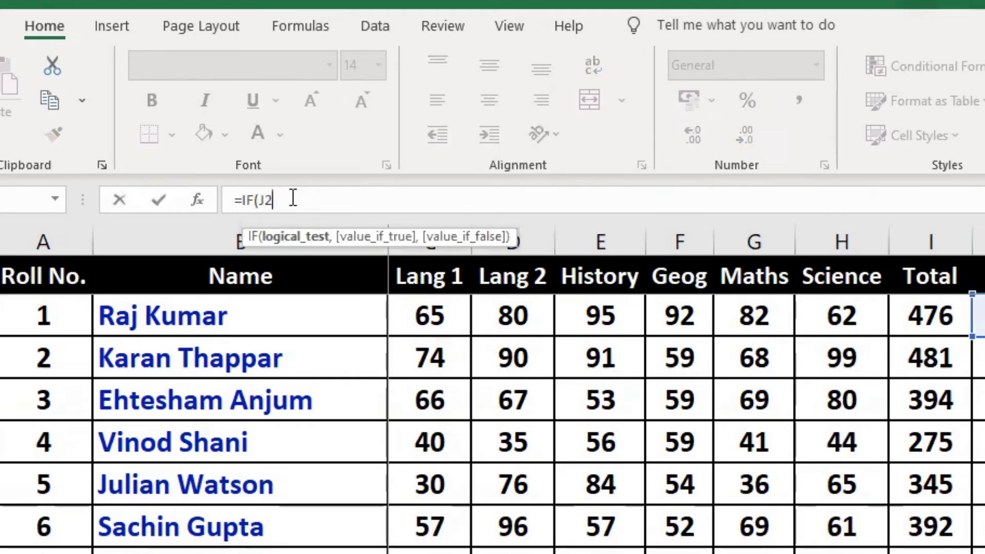
pyautogui.write('>')
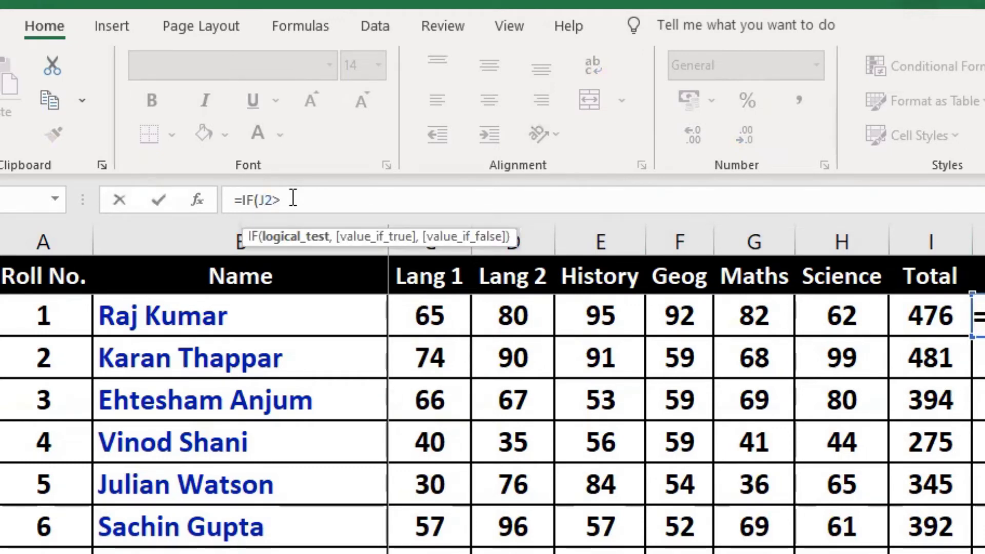
pyautogui.write('=80')
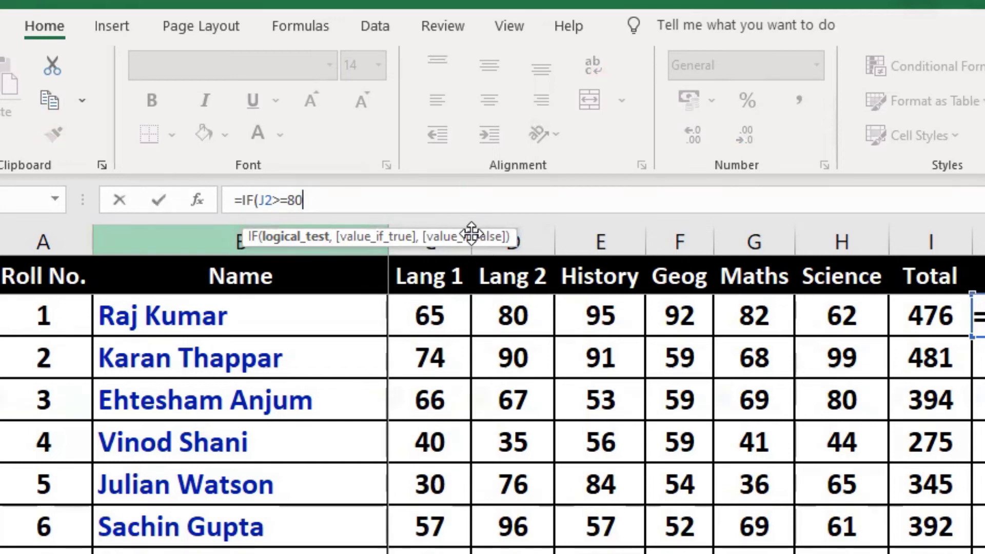
pyautogui.write(',')
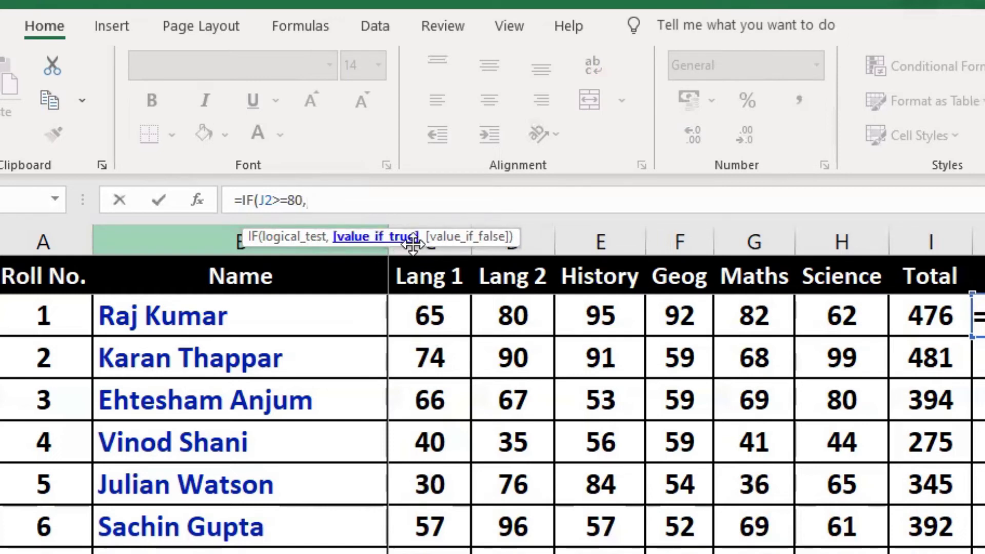
pyautogui.write('"A')
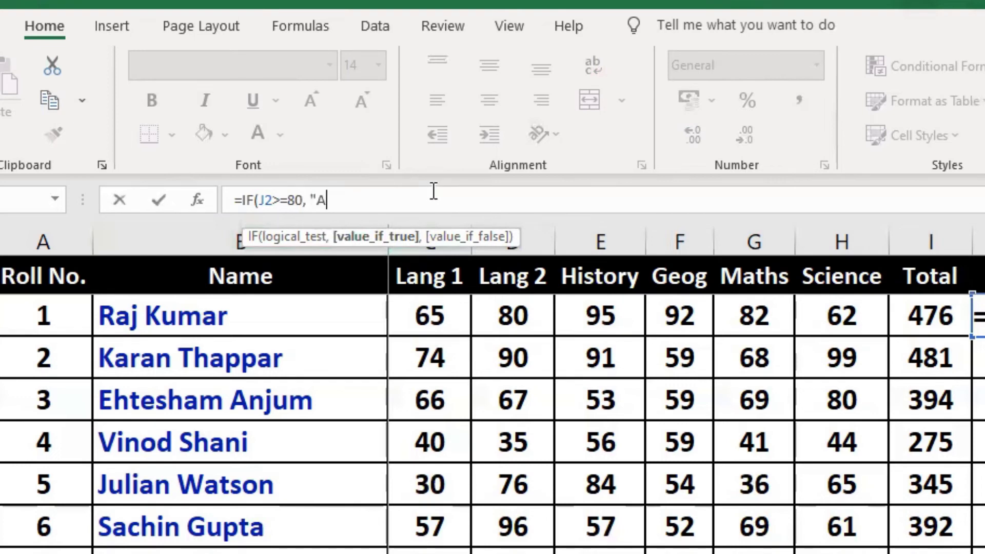
pyautogui.write('"')
pyautogui.write(',')
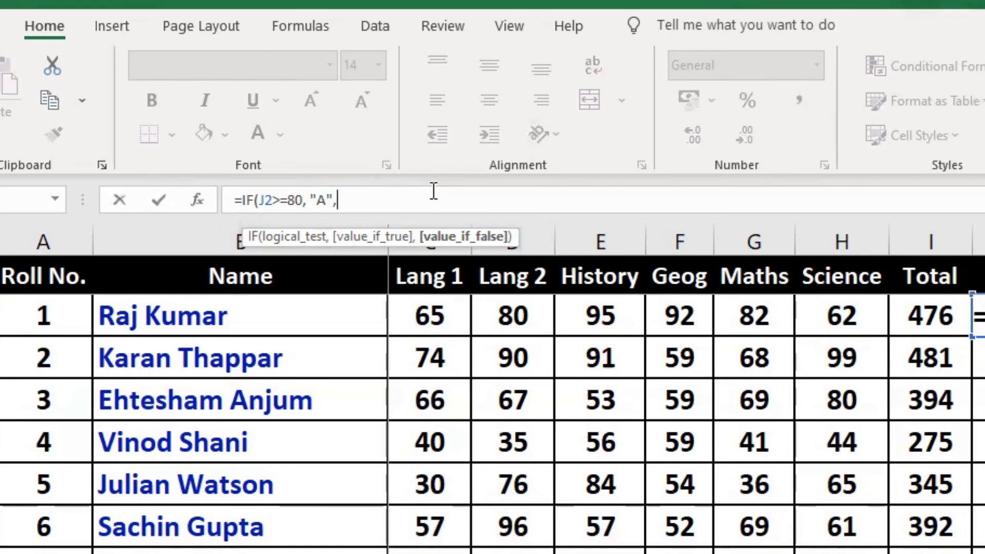
# Nest a second IF in the K2 formula that returns "B" when J2>=60.
pyautogui.write('IF')
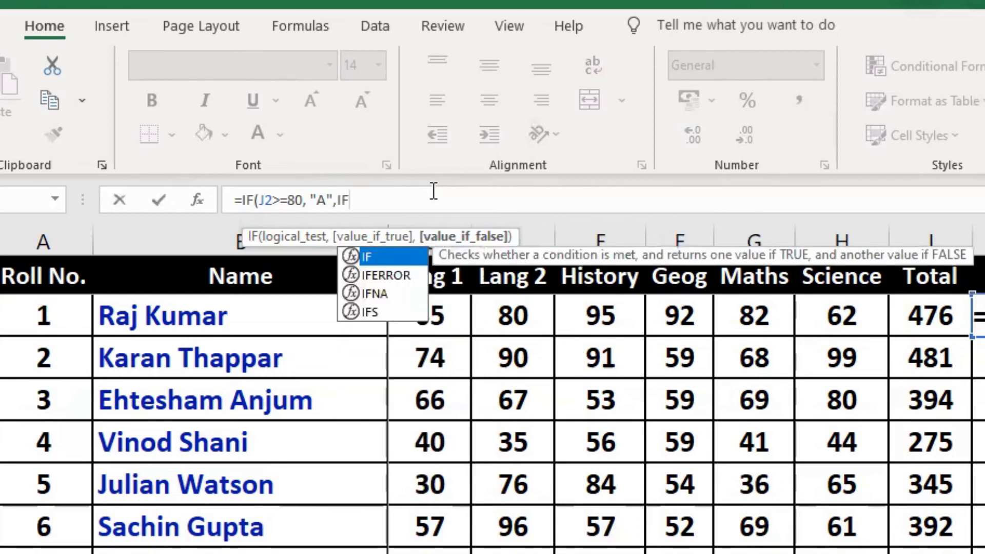
pyautogui.write('(')
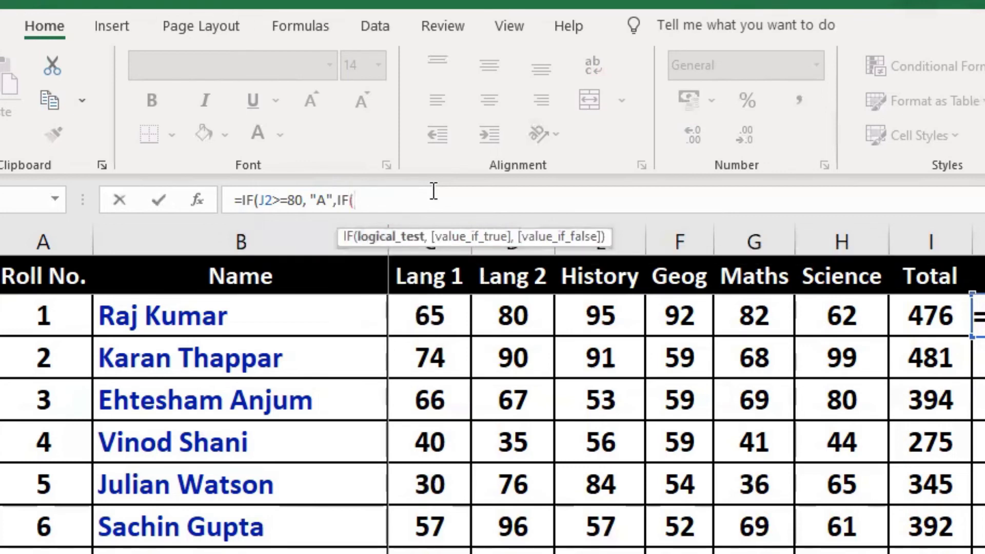
pyautogui.write('J2>=')
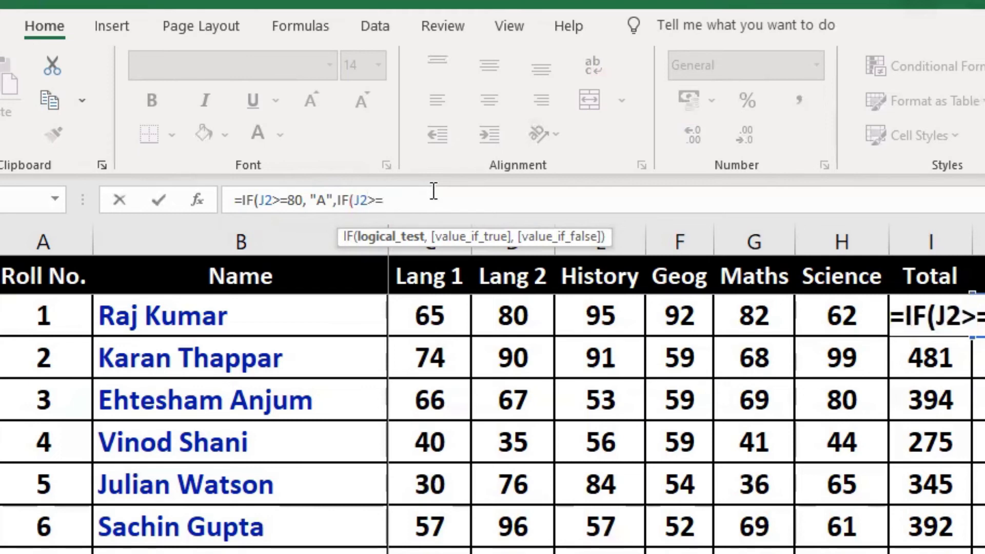
pyautogui.write('60,')
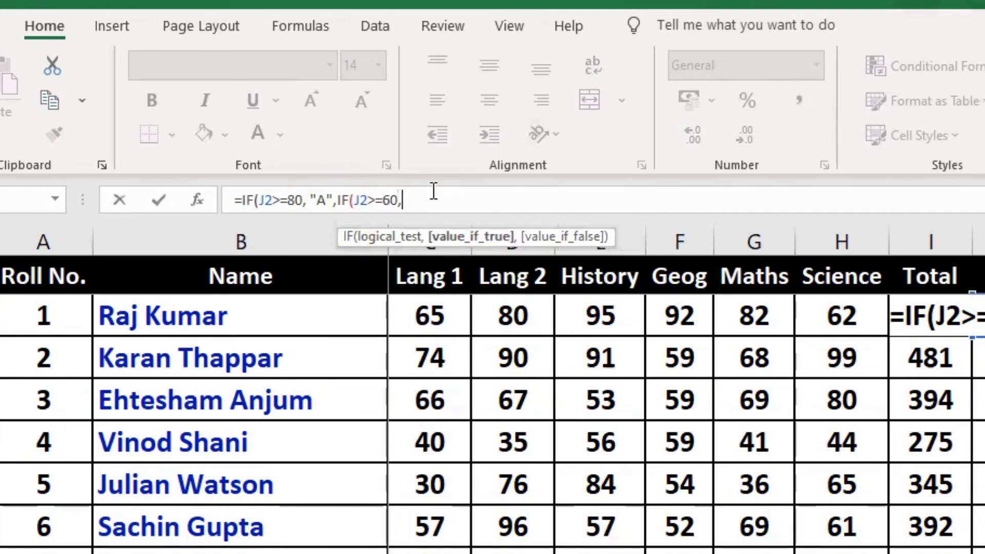
pyautogui.write(' "B", ')
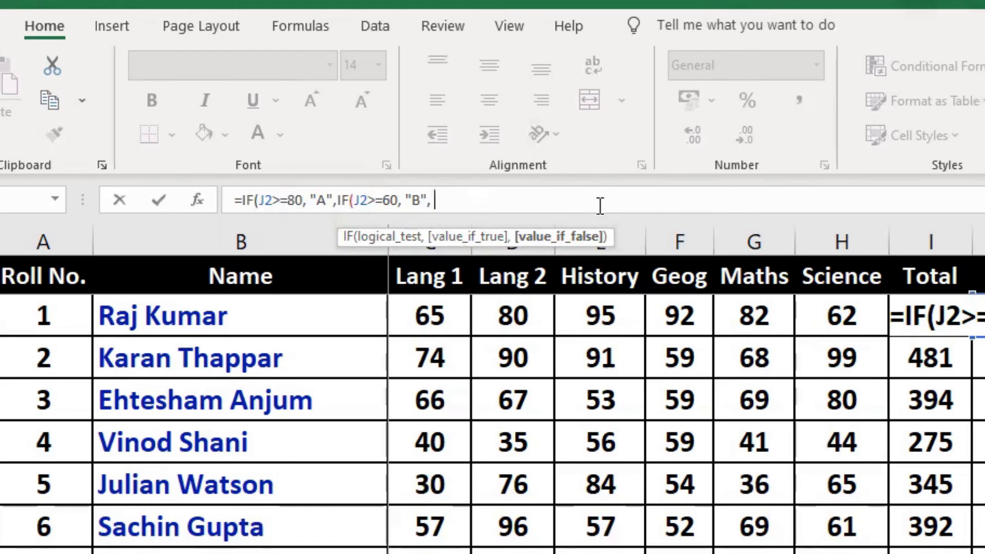
# Nest a third IF in the K2 formula that returns "C" when J2>=40.
pyautogui.write('IF')
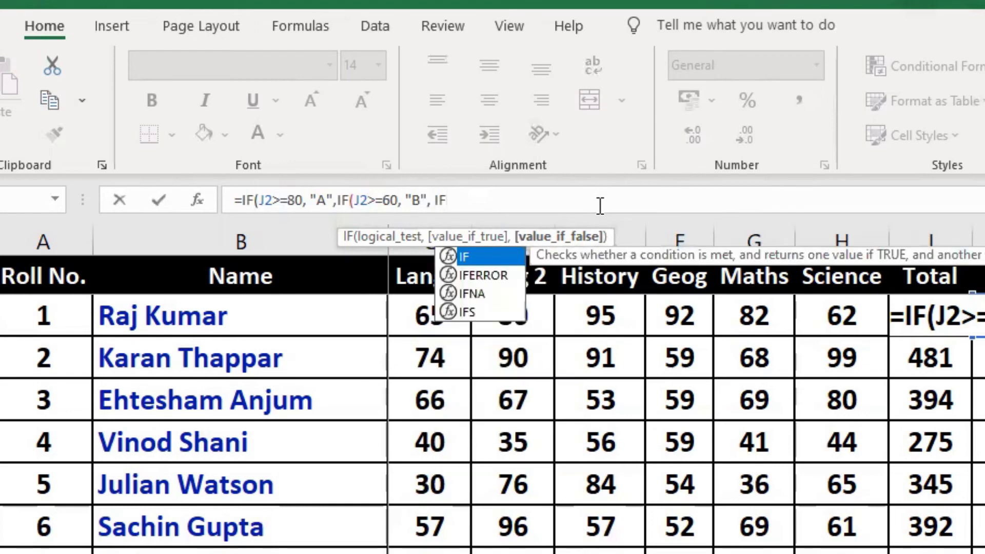
pyautogui.write('(J')
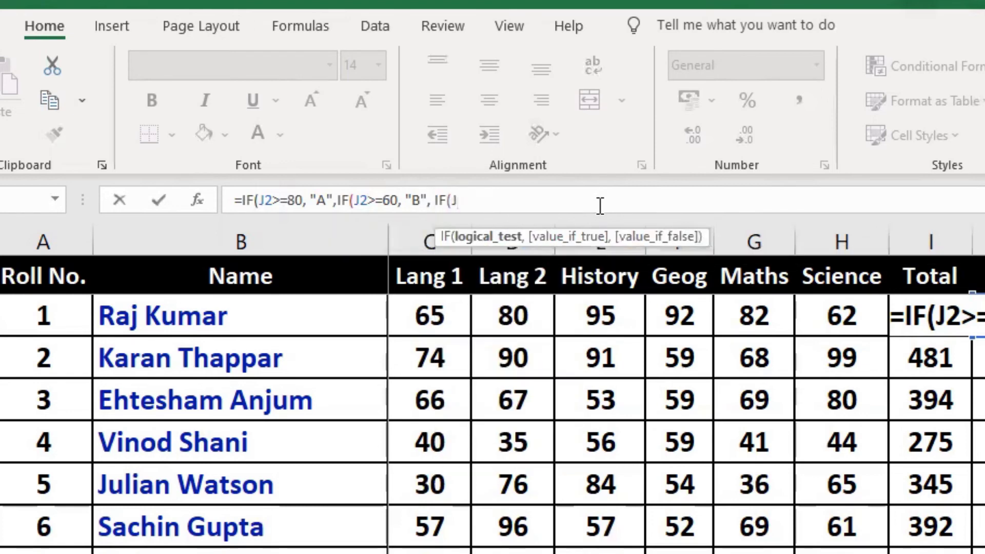
pyautogui.write('2>=')
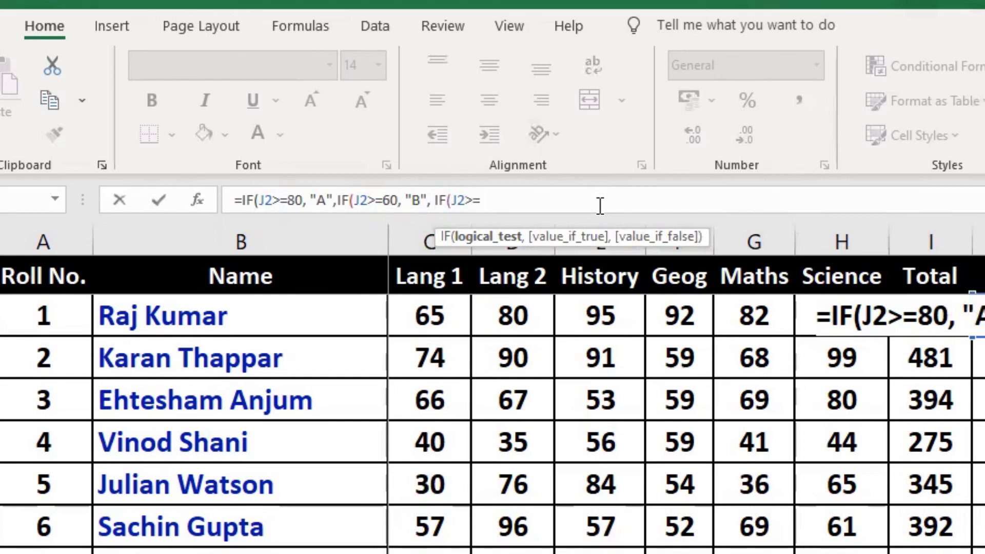
pyautogui.write('40 ,')
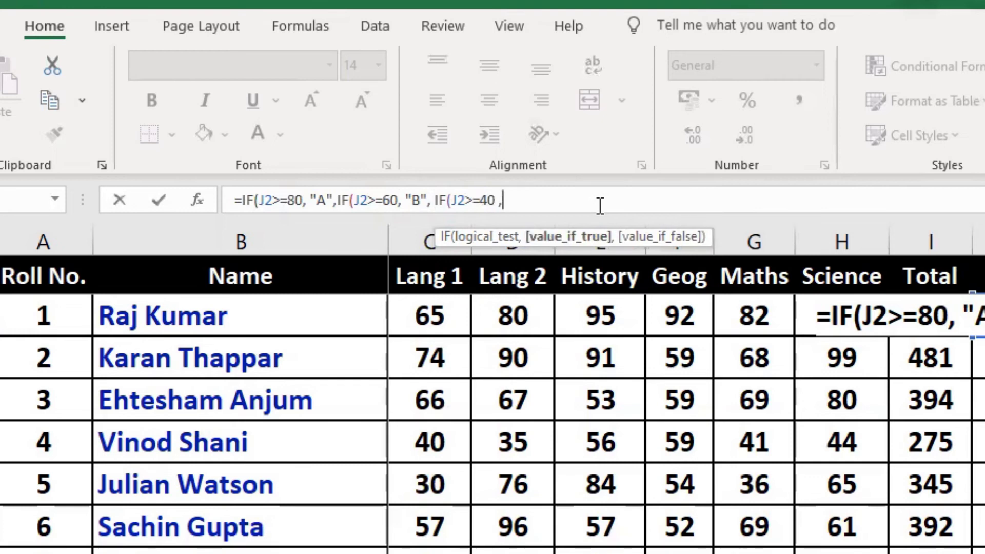
pyautogui.press('BackSpace')
pyautogui.press('BackSpace')
pyautogui.write(', "C"')
pyautogui.write(',')
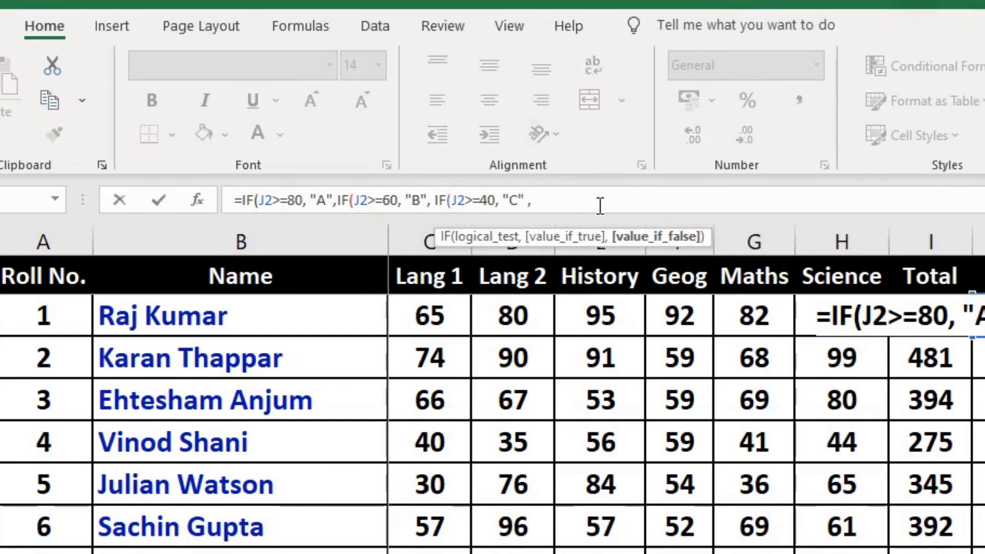
# Complete the K2 formula with "D" as the last false value, close all three IFs and enter it.
pyautogui.write('"D')
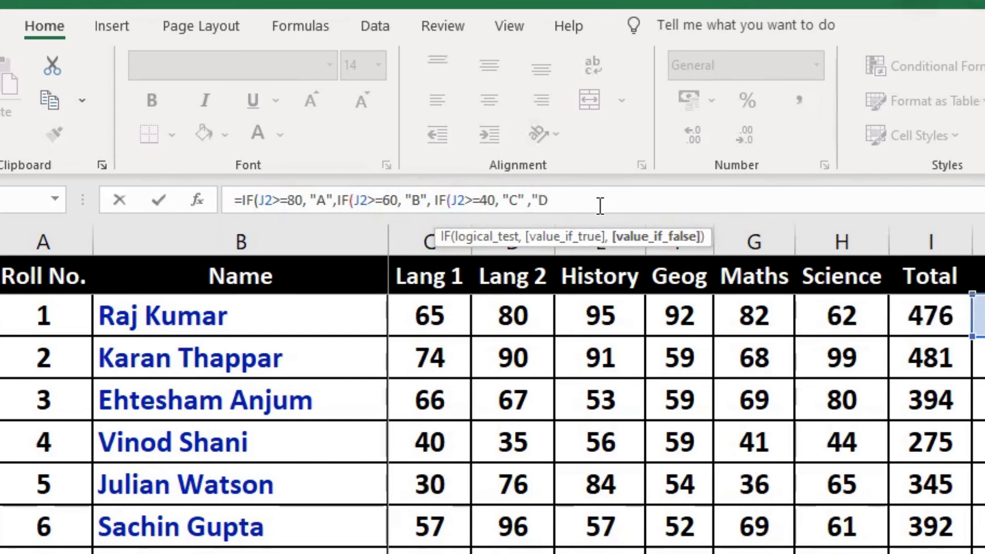
pyautogui.write('"')
pyautogui.write(')))')
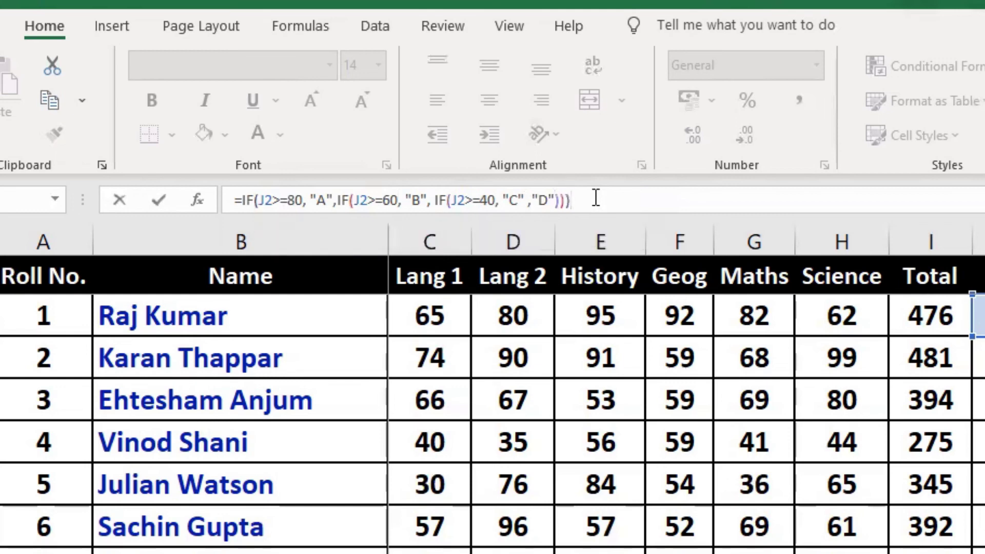
pyautogui.click(160, 200)
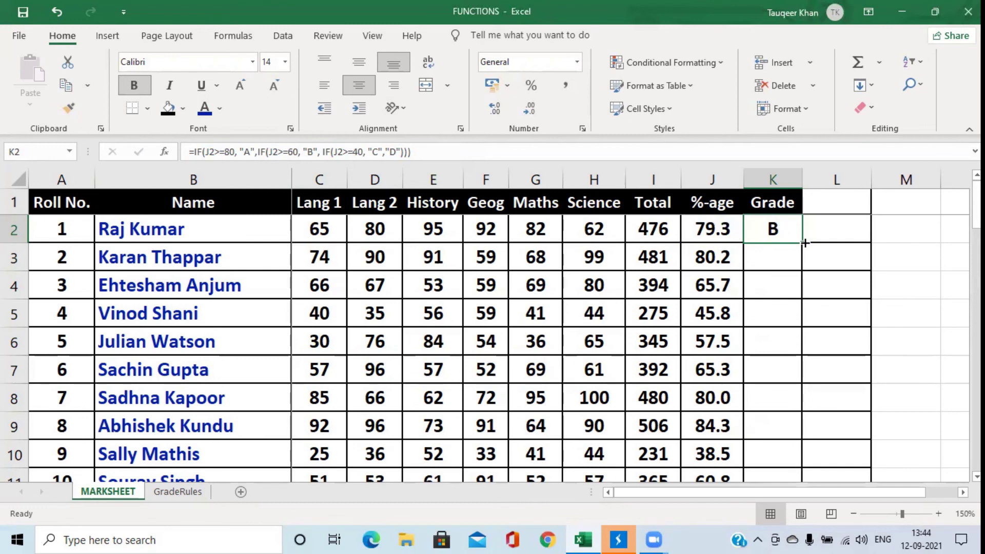
# Fill the Grade formula from K2 down to K51 for all students and return to the first rows.
pyautogui.moveTo(804, 243); pyautogui.dragTo(777, 345)
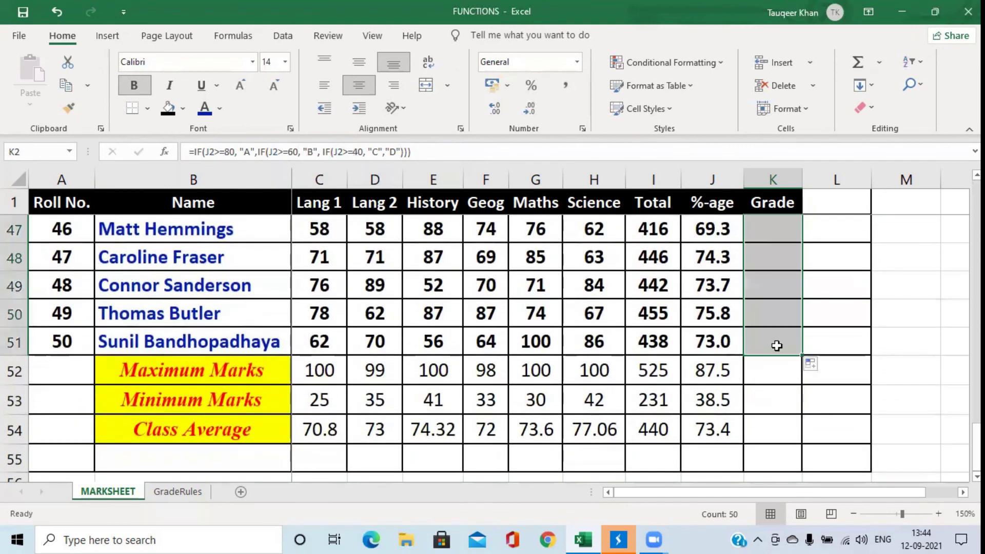
pyautogui.click(835, 269)
pyautogui.scroll(7, 834, 269)
pyautogui.scroll(8, 835, 269)
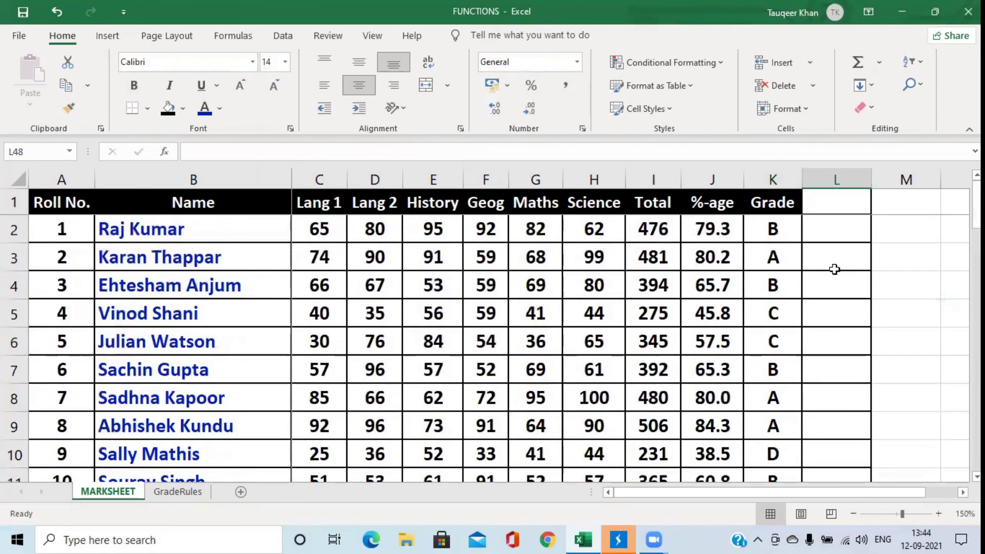
# Review the Grade column and inspect the formulas in cells K10, K2, K3 and K5.
pyautogui.scroll(-13, 834, 268)
pyautogui.scroll(13, 834, 267)
pyautogui.click(772, 453)
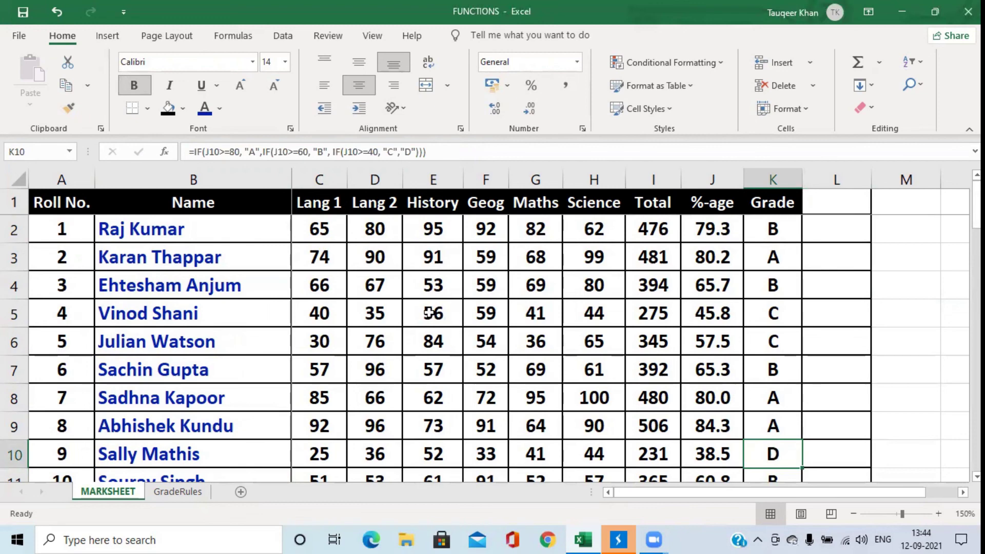
pyautogui.click(775, 229)
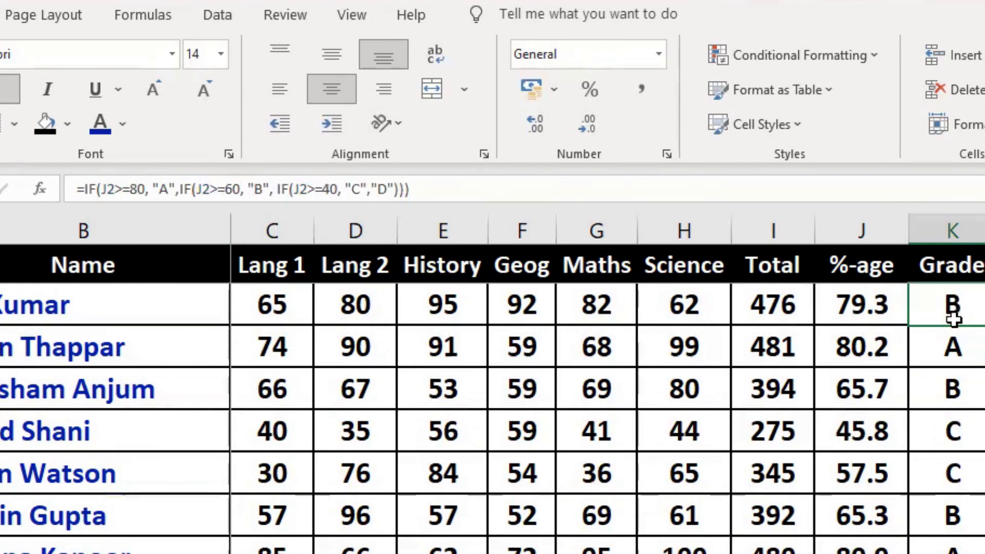
pyautogui.click(964, 350)
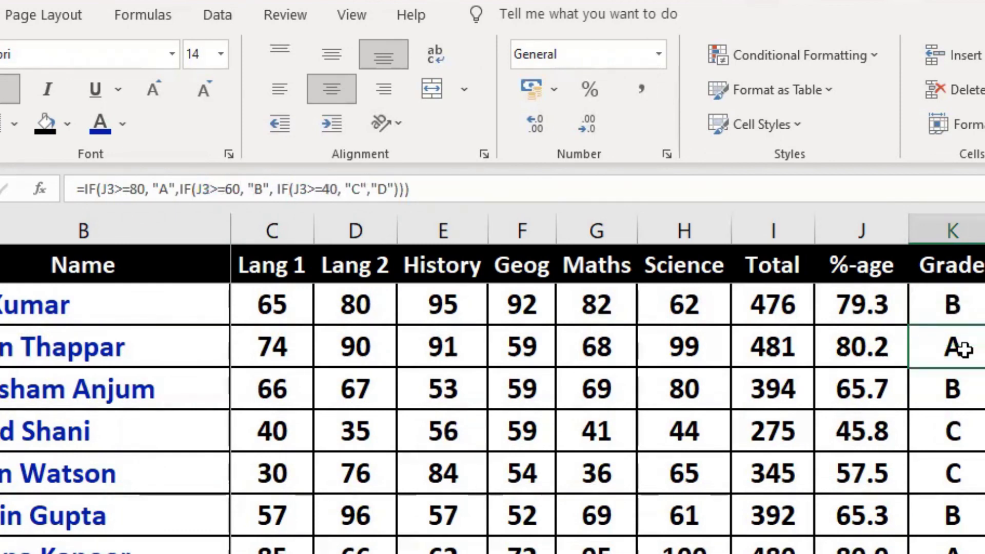
pyautogui.click(959, 438)
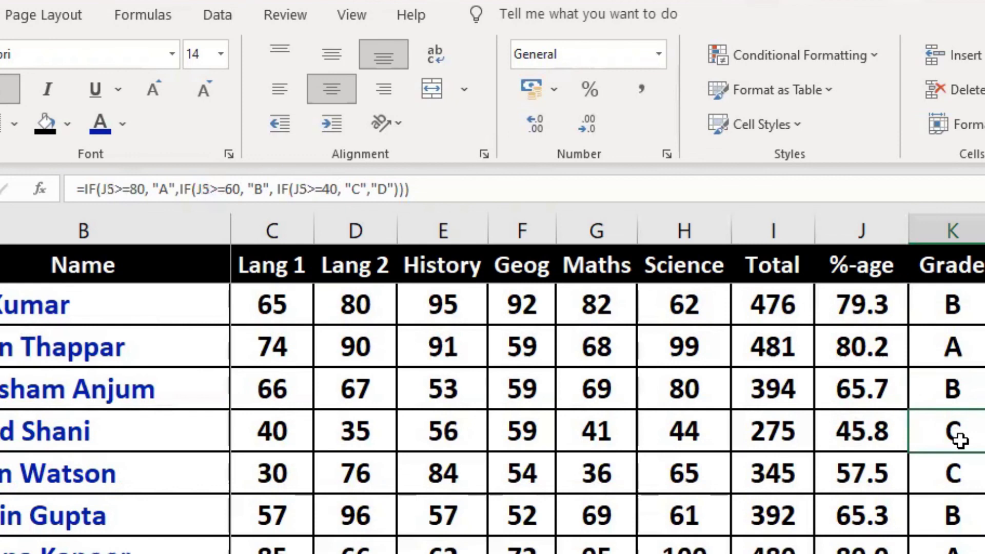